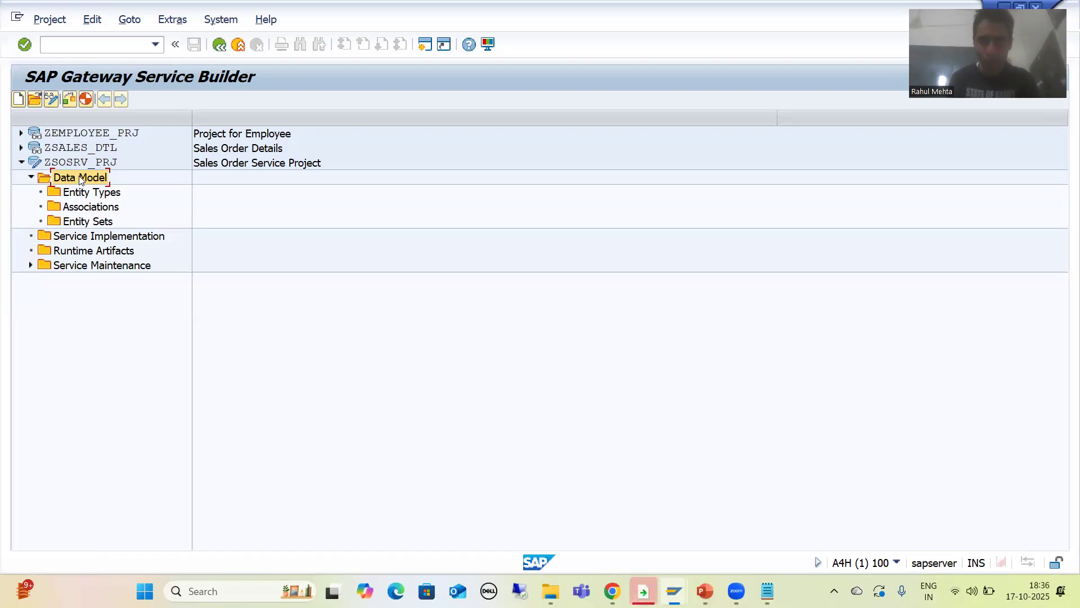
Create the entity type Salesorder in the ZSOSRV_PRJ data model together with its related entity set SalesorderSet
right_click(78, 175)
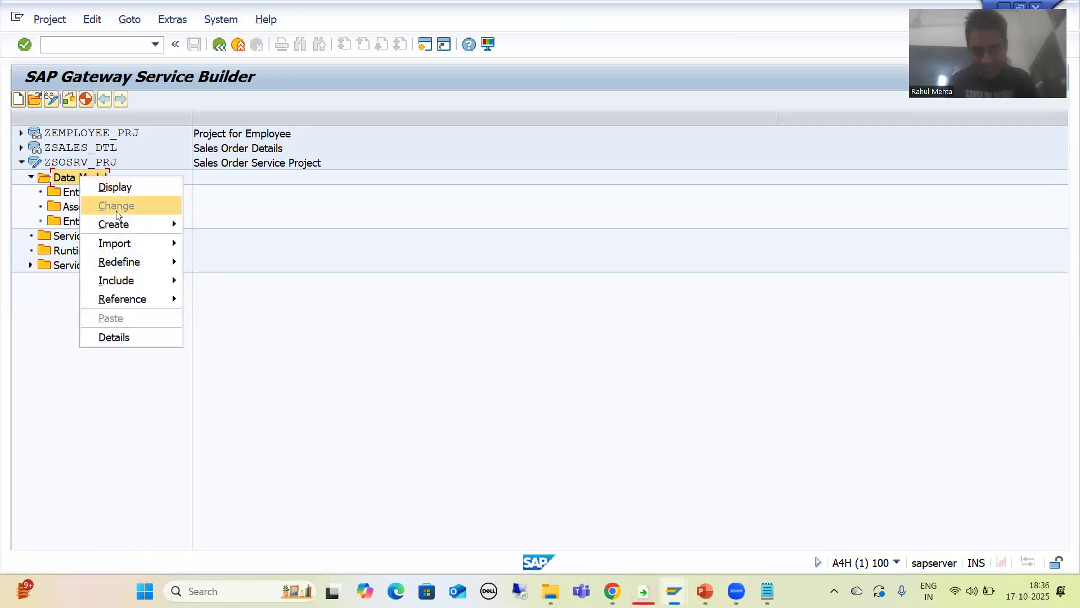
mouse_move(120, 225)
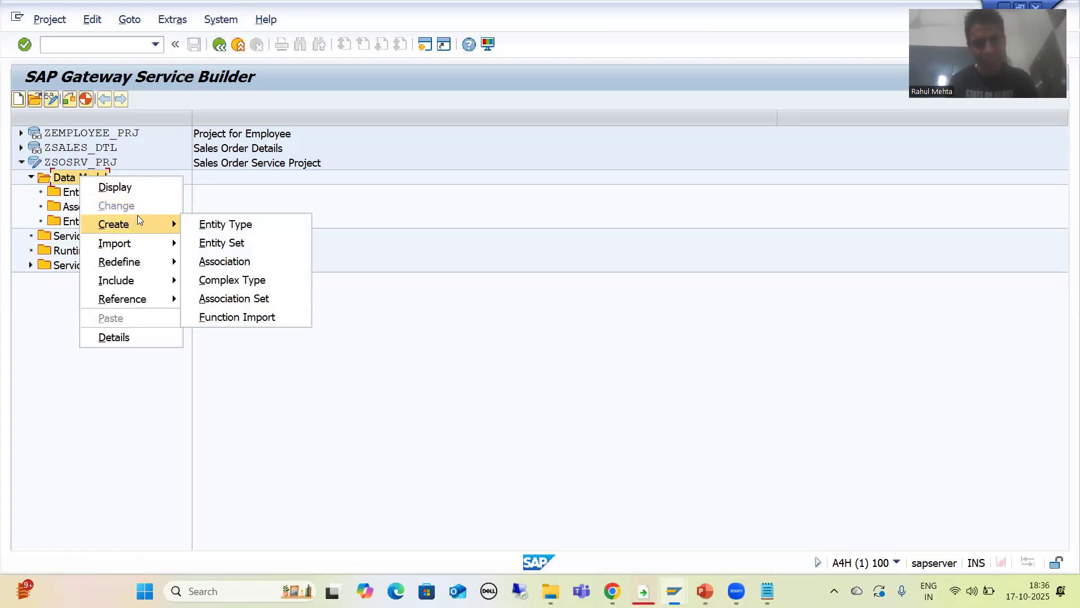
left_click(207, 225)
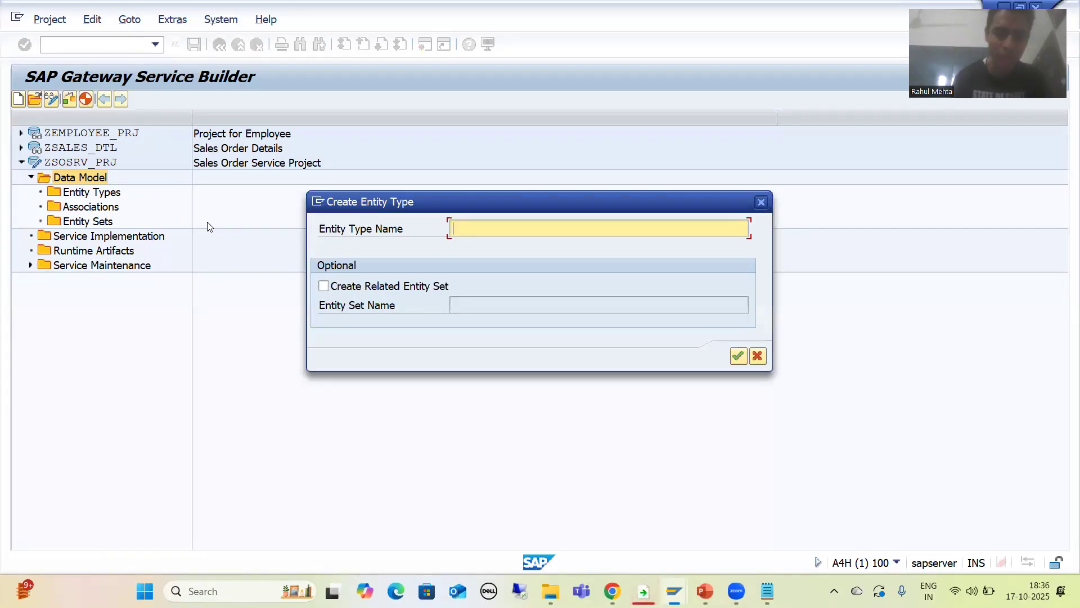
type("Salesorder")
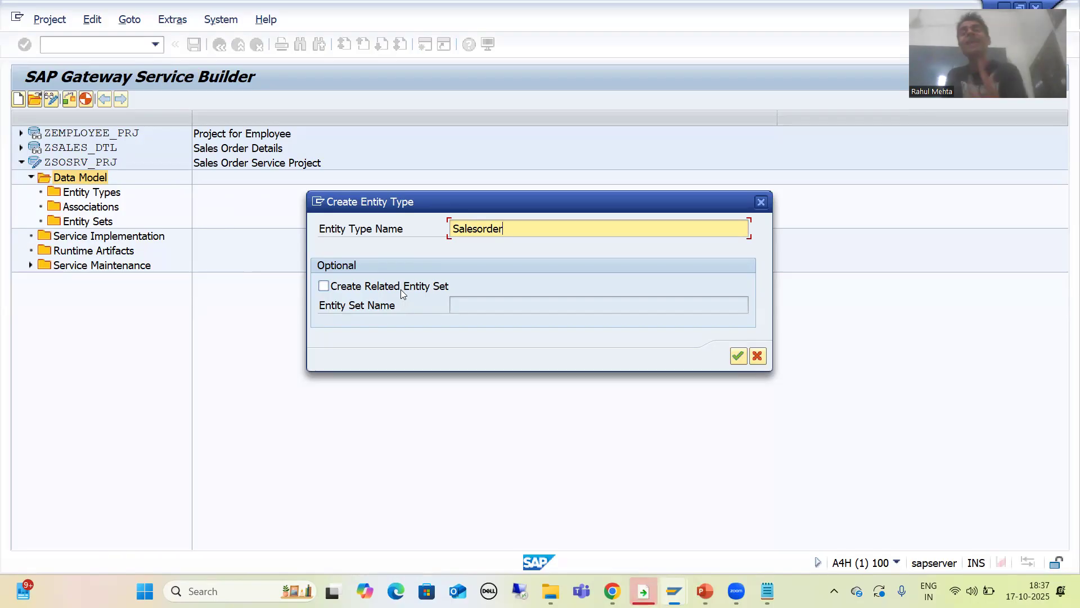
left_click(362, 289)
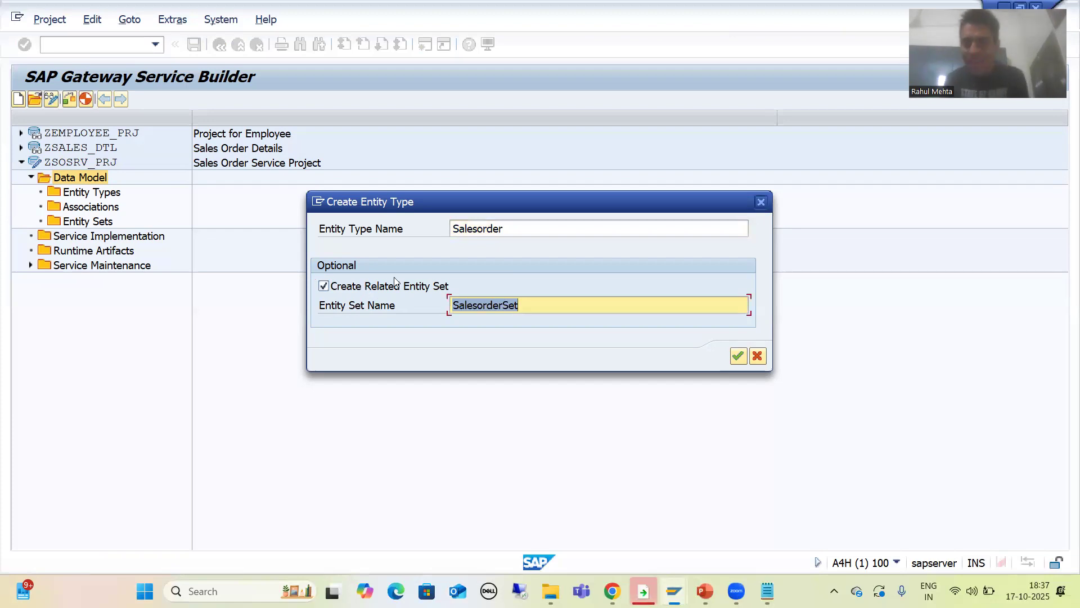
left_click(509, 230)
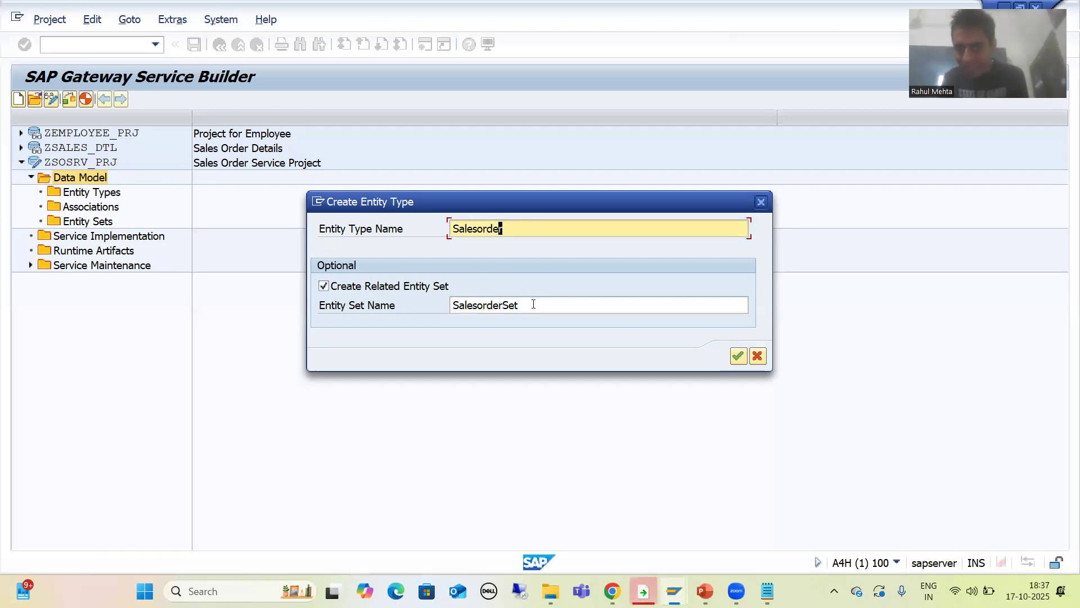
left_click(534, 305)
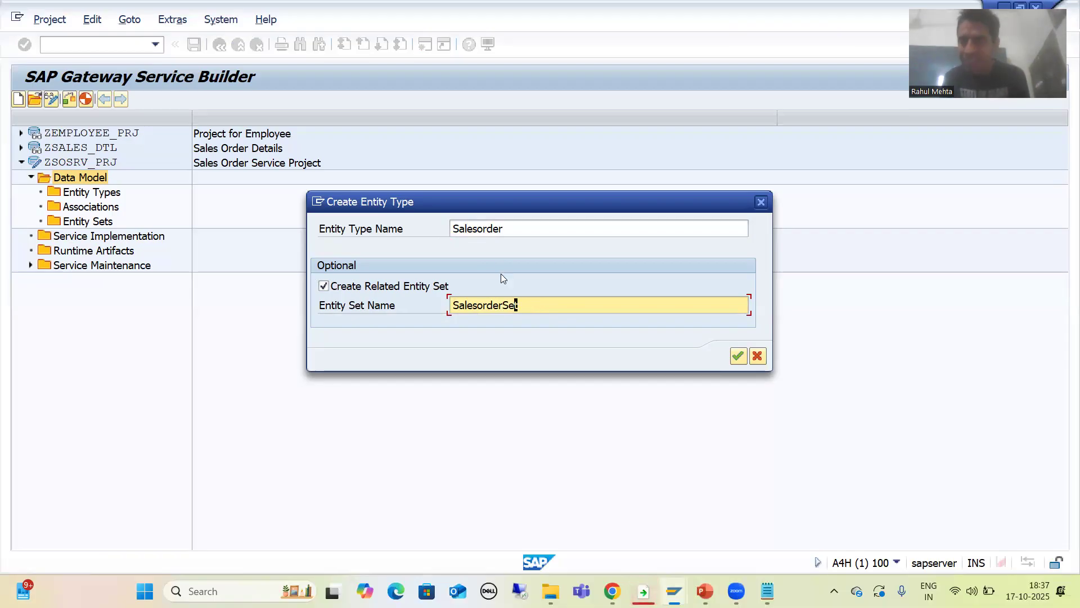
left_click(466, 227)
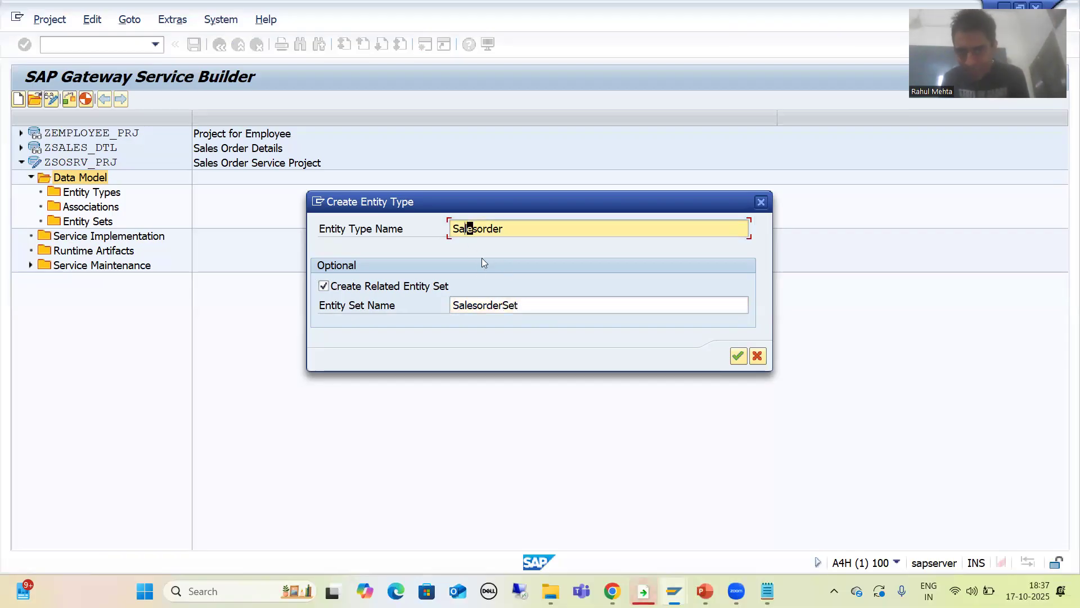
left_click(496, 304)
left_click(532, 305)
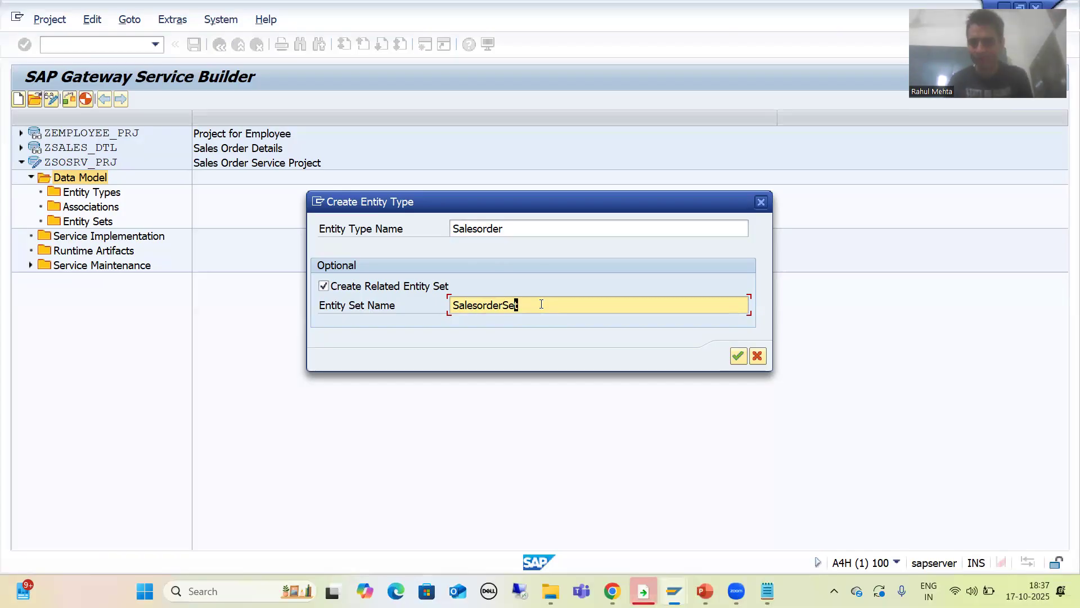
left_click(739, 356)
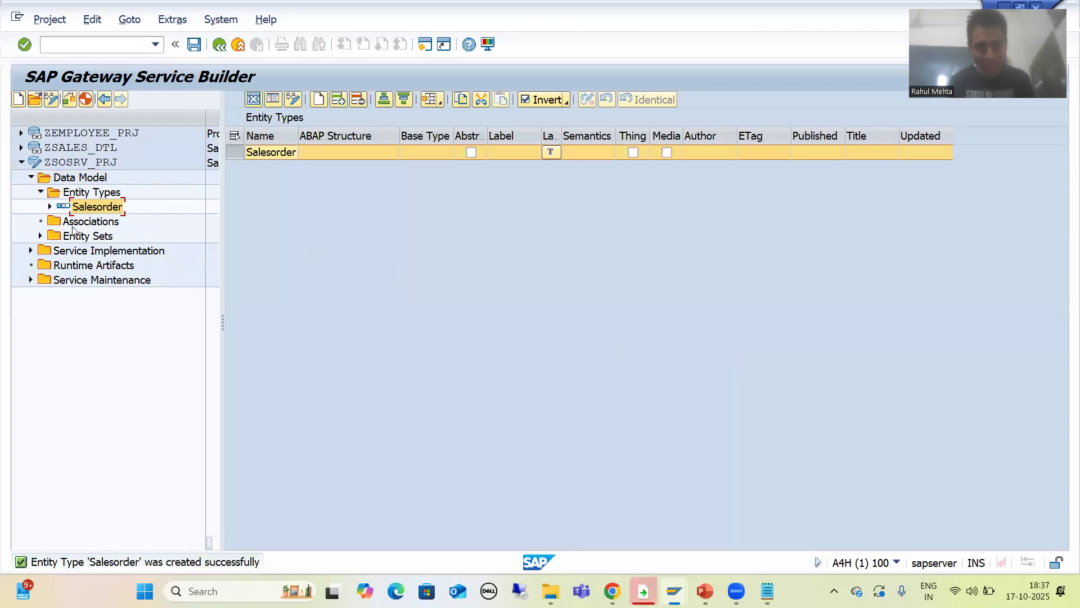
Expand the entity sets and the Salesorder entity type, and open the Salesorder properties table
left_click(41, 237)
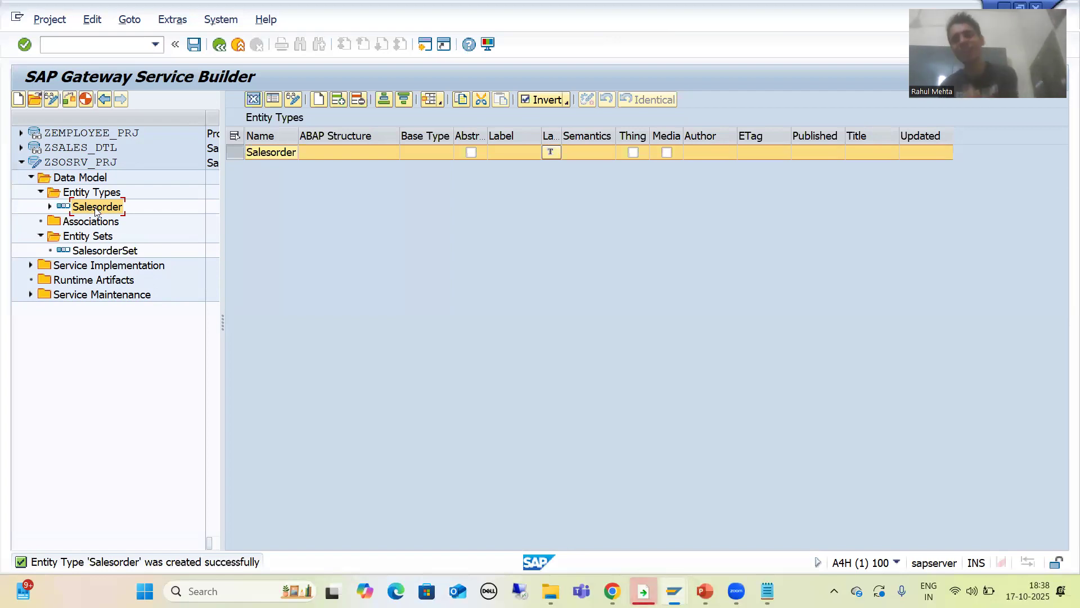
left_click(50, 207)
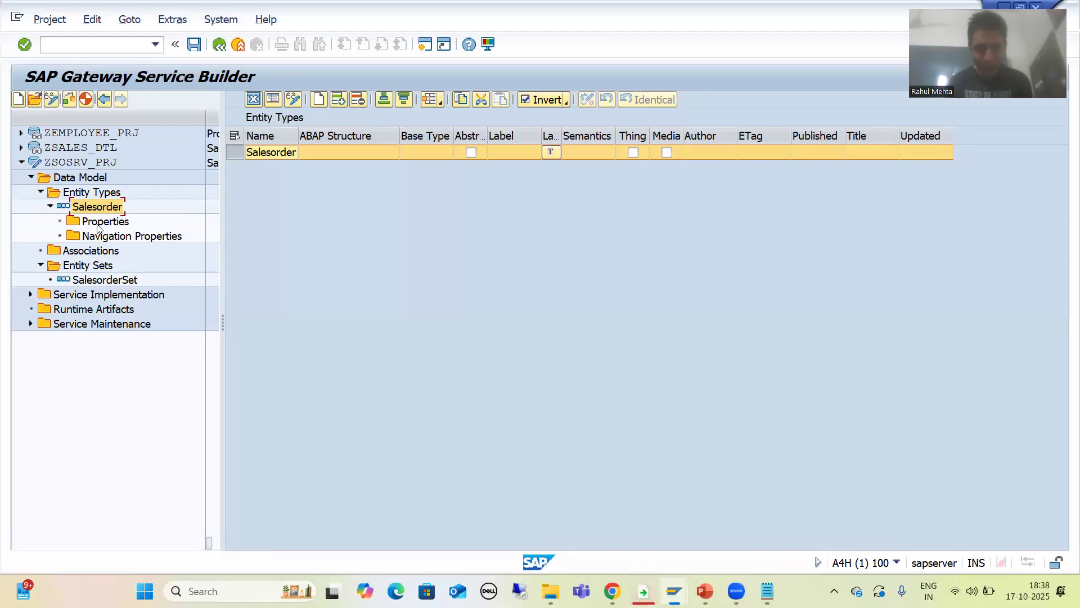
double_click(97, 225)
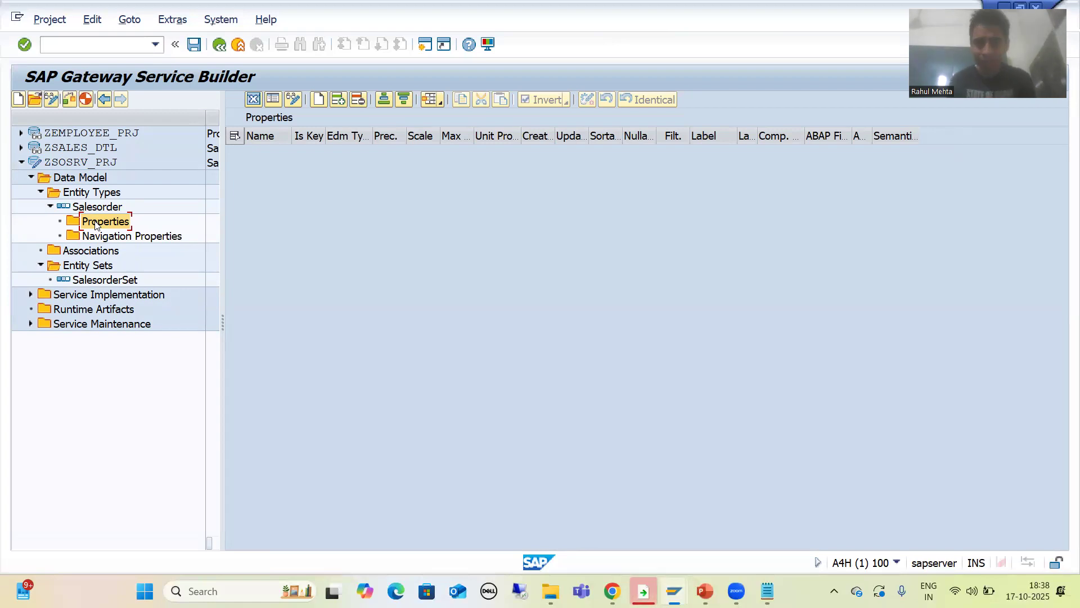
Add a property VBELN to the Salesorder entity type, marked as key and with the type Edm.String
left_click(340, 100)
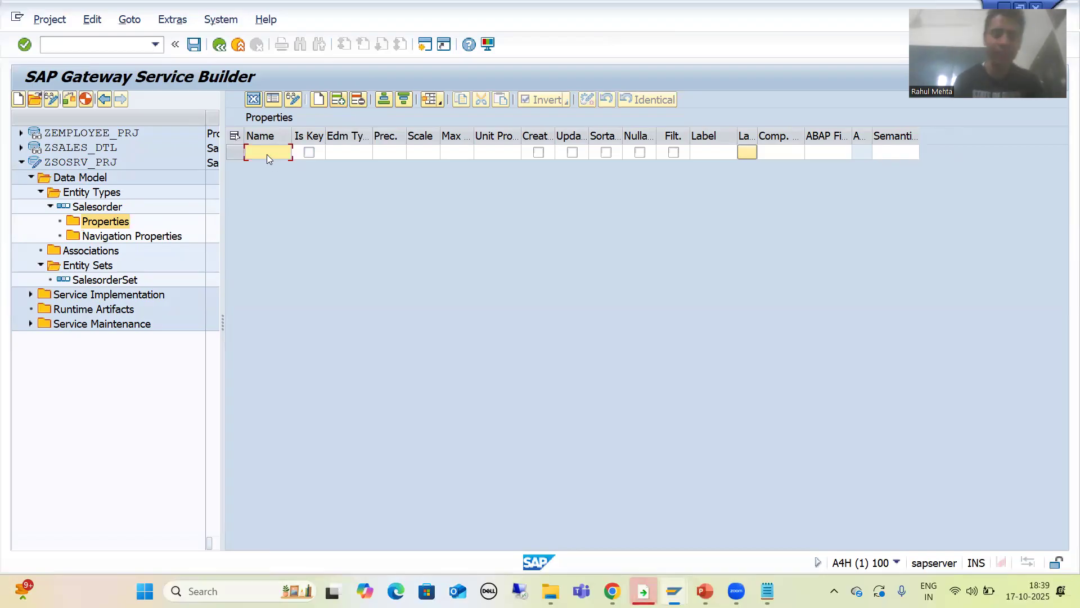
type("VBELN")
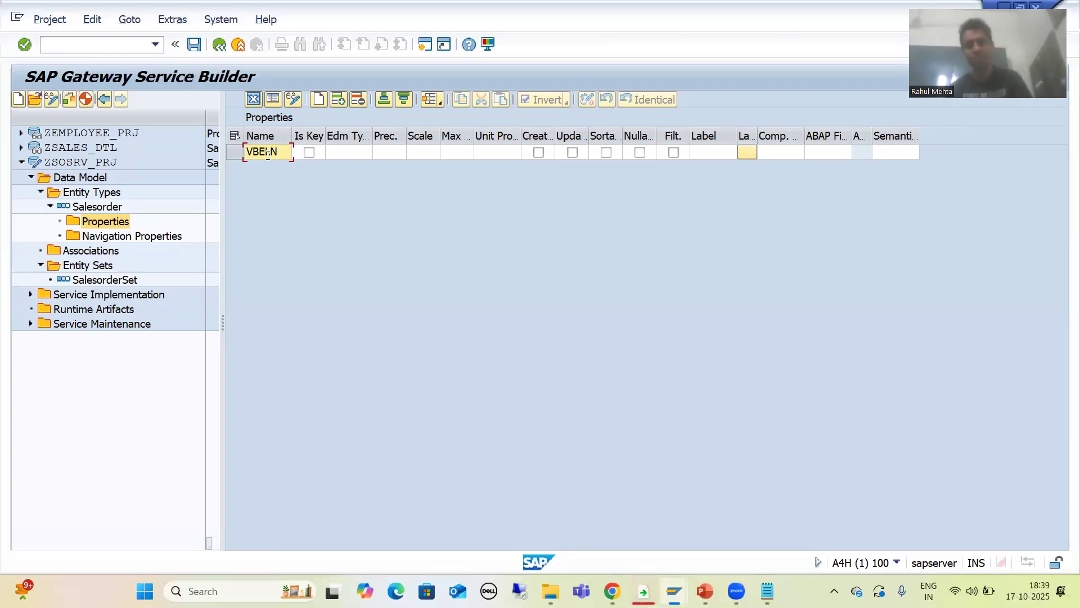
left_click(309, 152)
left_click(343, 152)
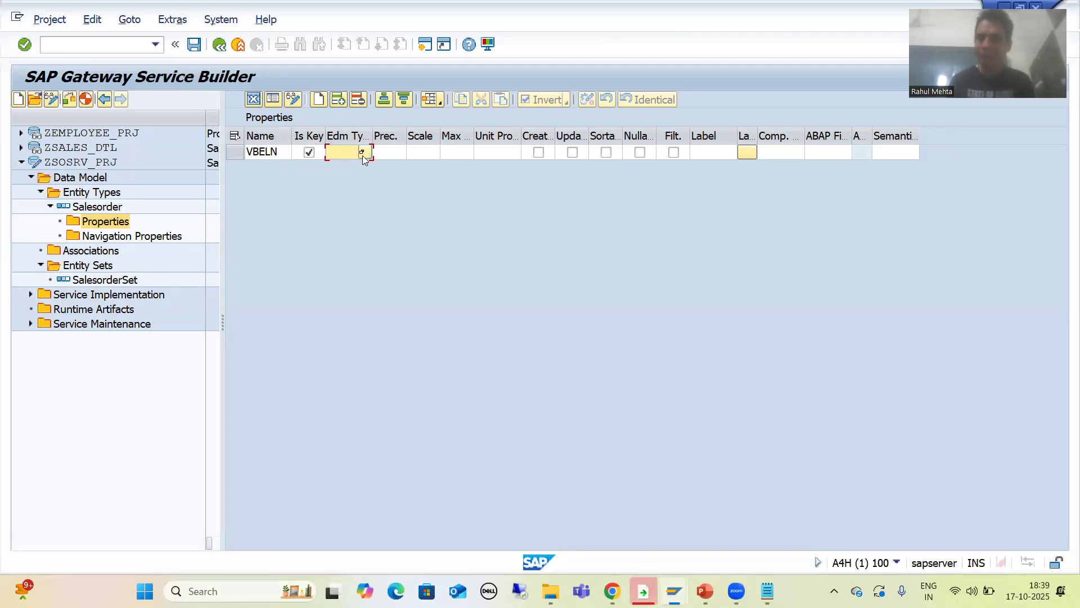
left_click(362, 152)
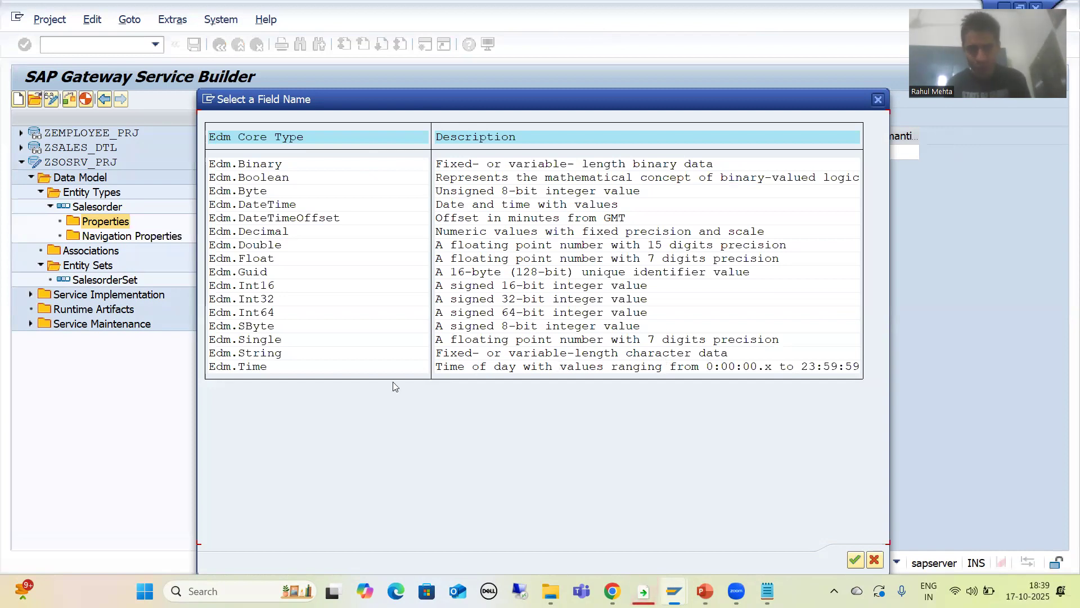
double_click(269, 355)
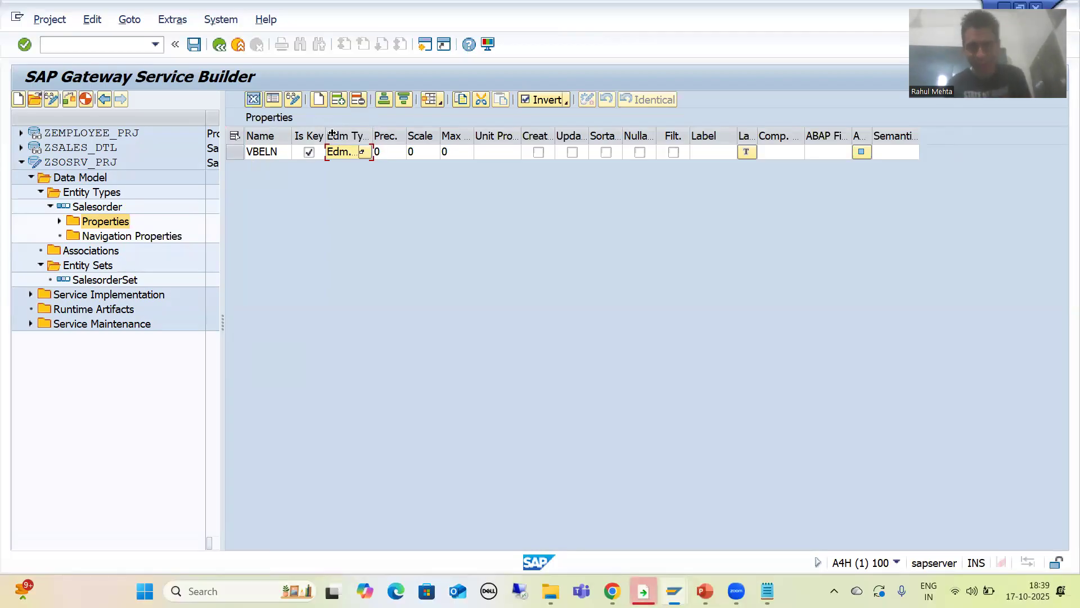
Add a property ERDAT with the type Edm.DateTime to the Salesorder entity type
left_click(318, 101)
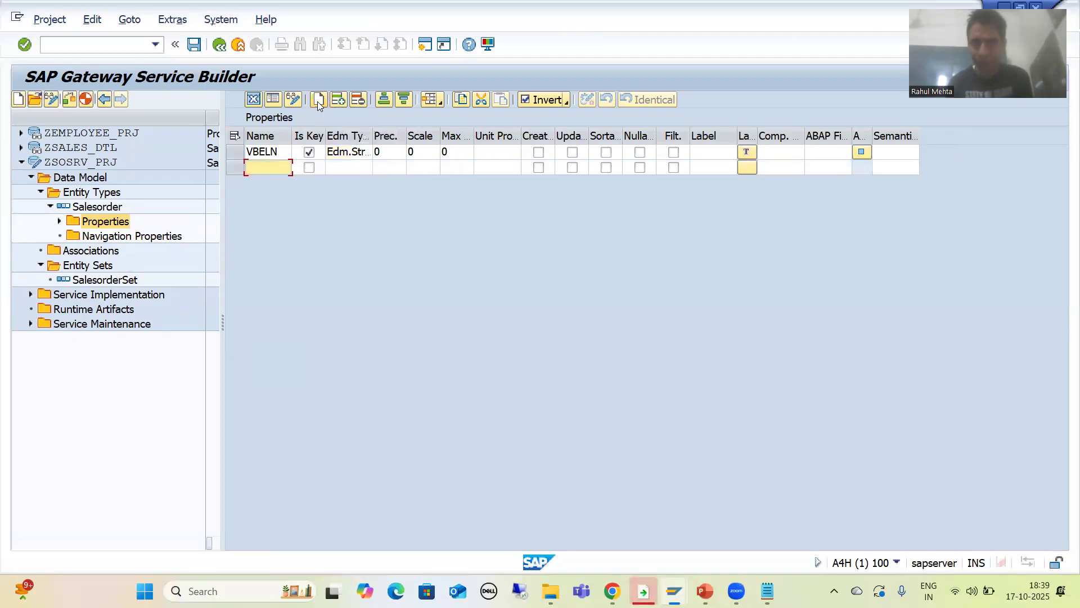
type("ERDAT")
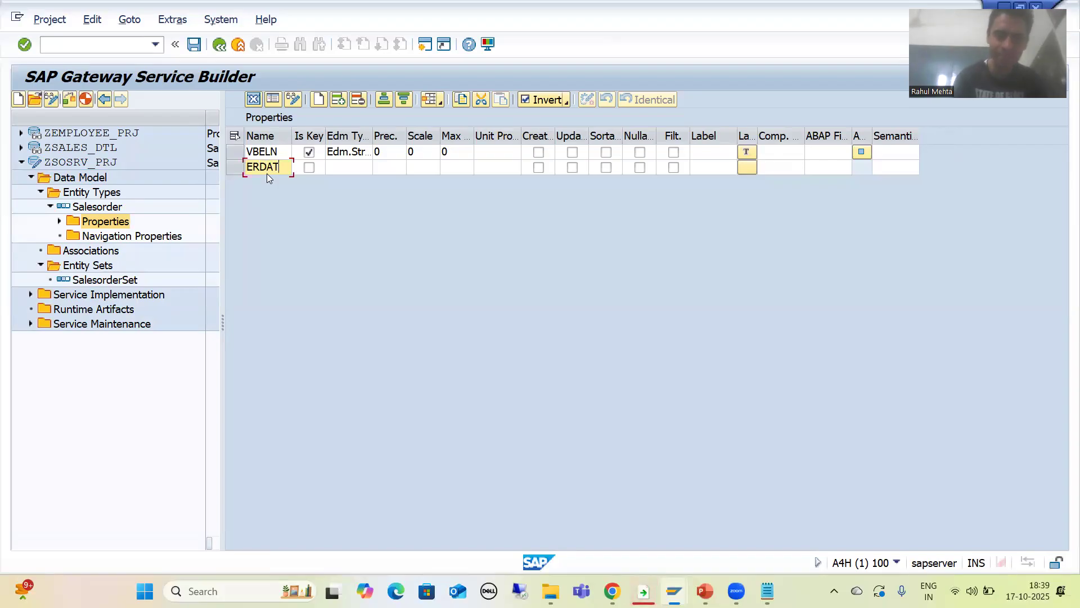
left_click(362, 167)
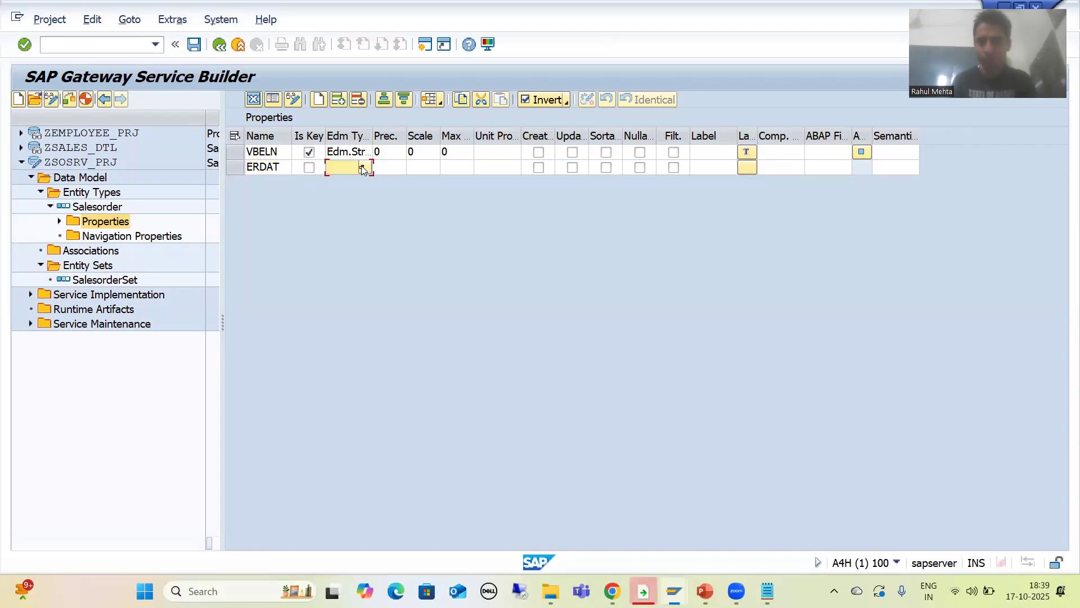
left_click(366, 166)
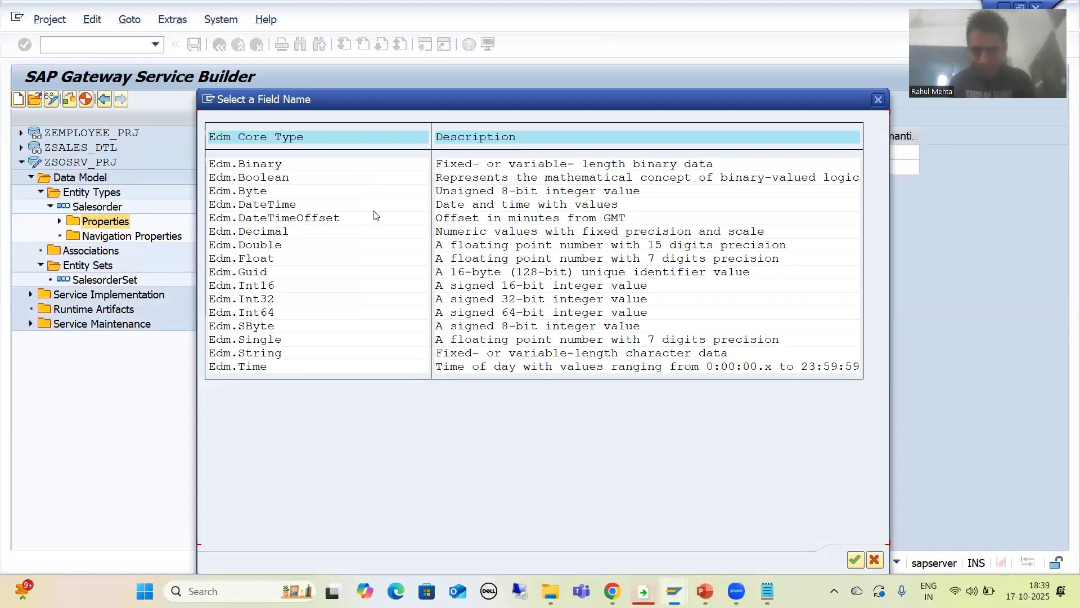
double_click(259, 206)
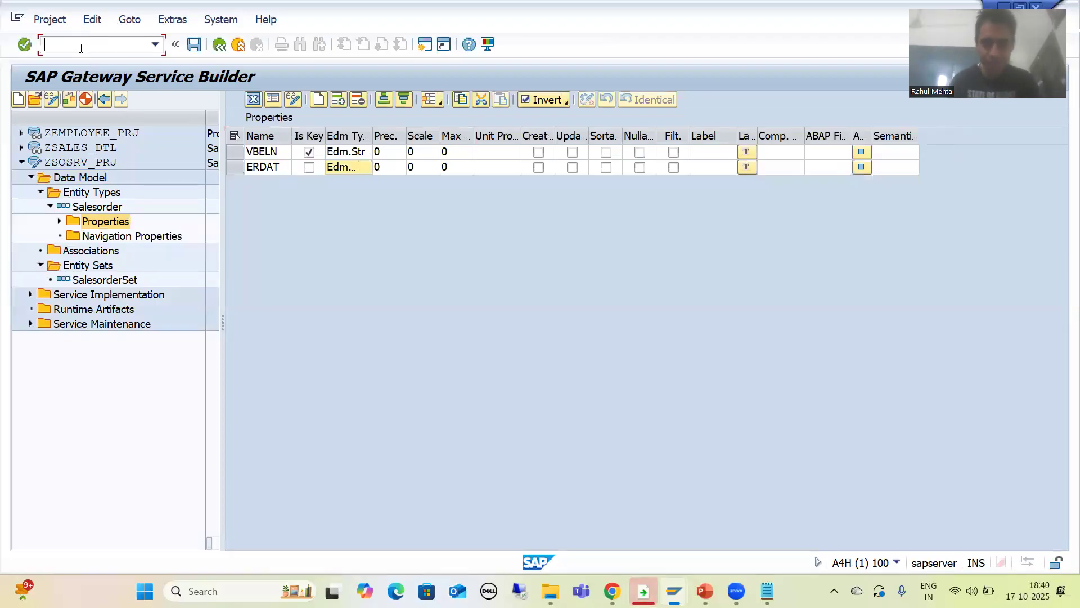
Open the ABAP Dictionary in a new session and display the fields of database table VBAK
type("/os")
key("Return")
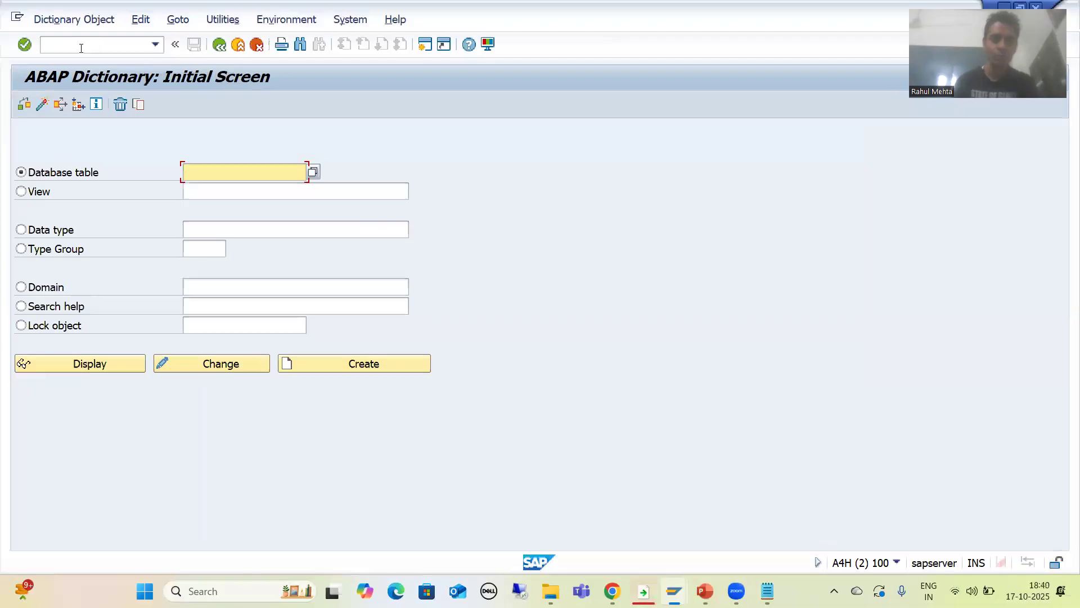
type("vbak")
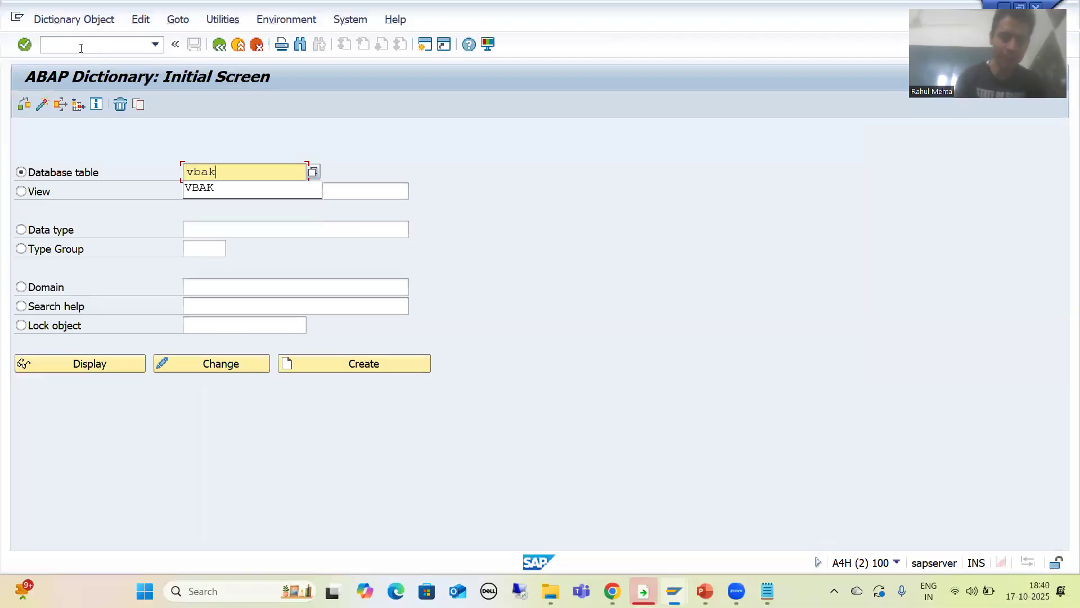
left_click(118, 363)
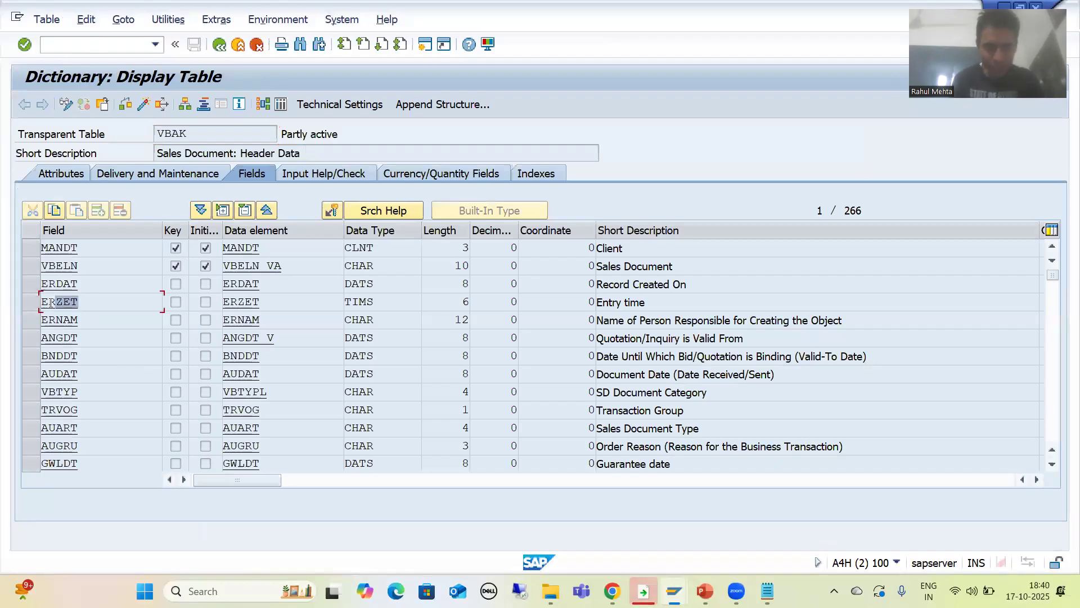
Return to the Gateway Service Builder session and add a property ERZET with the type Edm.Time to the Salesorder entity type
key("alt+Tab")
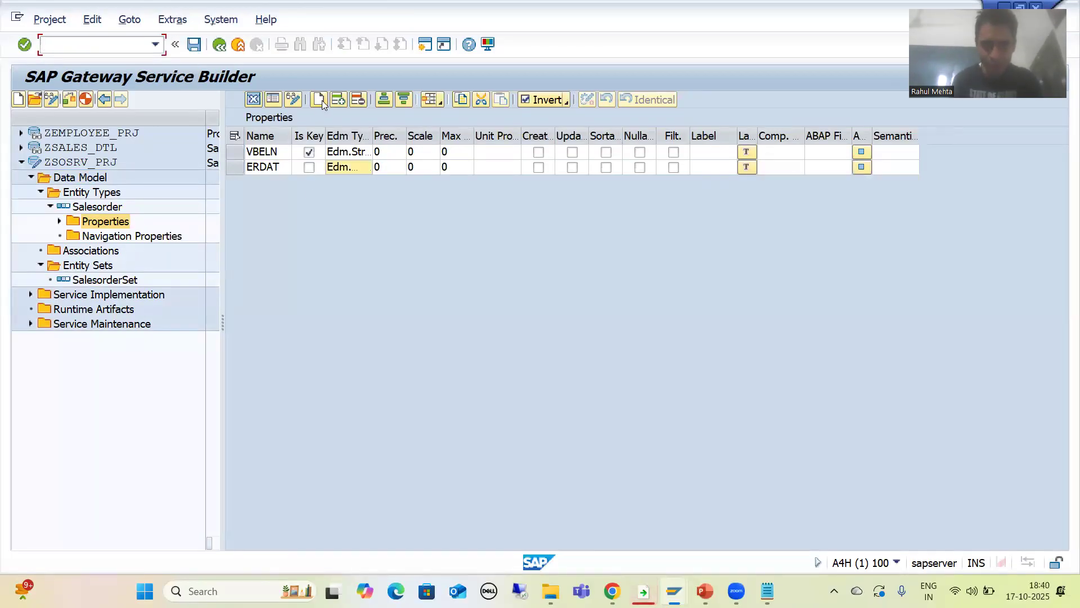
left_click(319, 100)
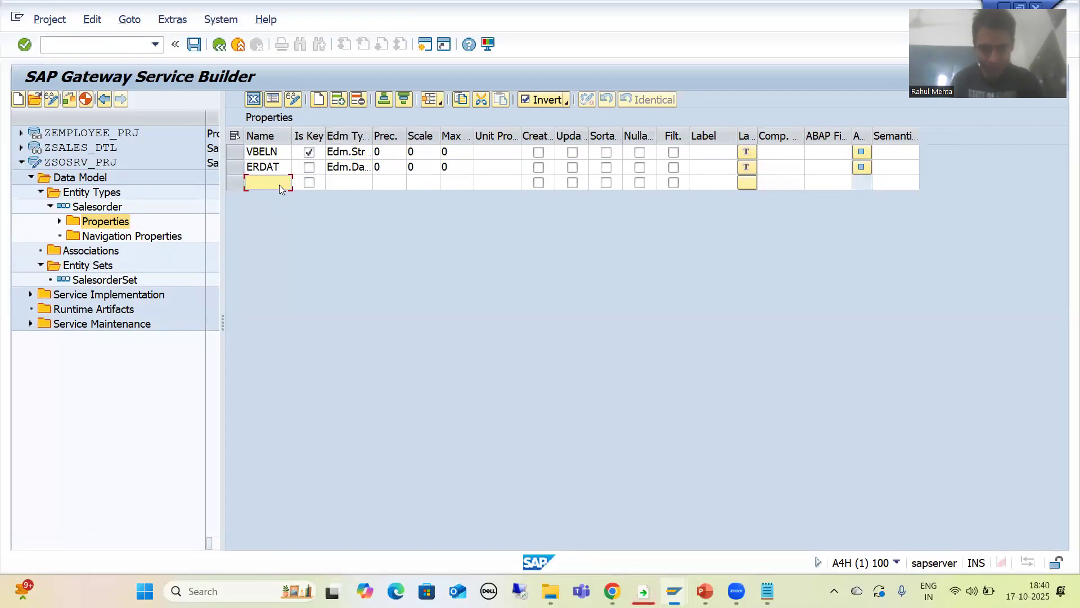
type("ERZET")
left_click(359, 184)
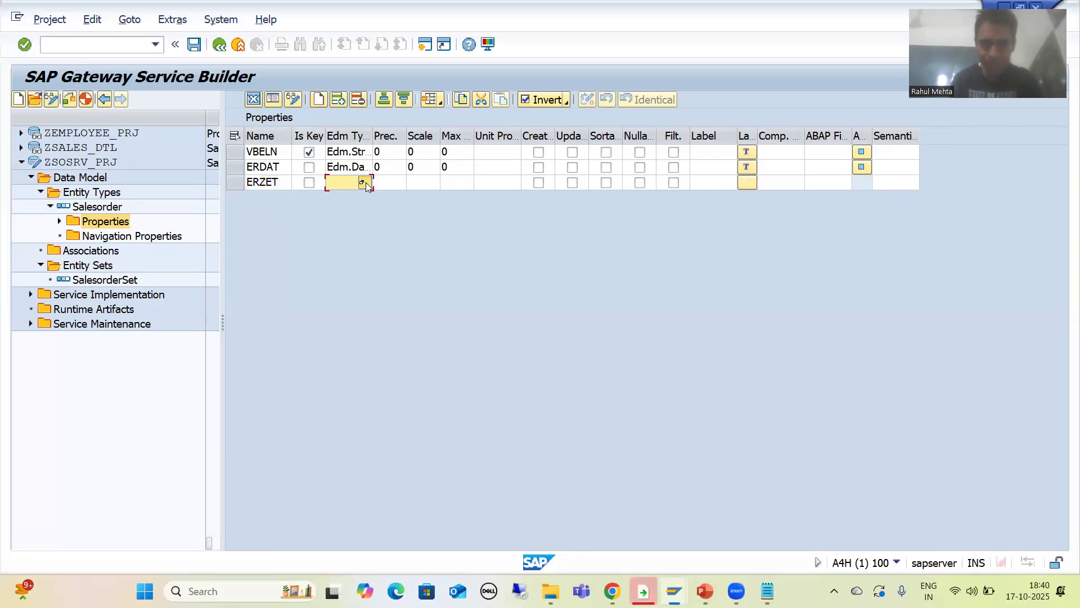
left_click(363, 182)
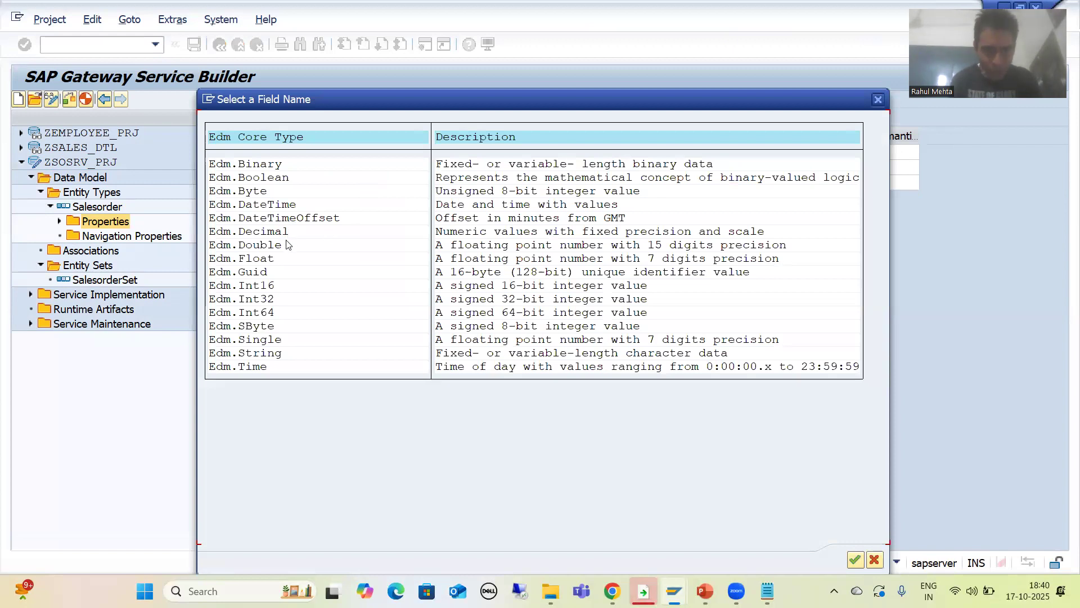
double_click(255, 369)
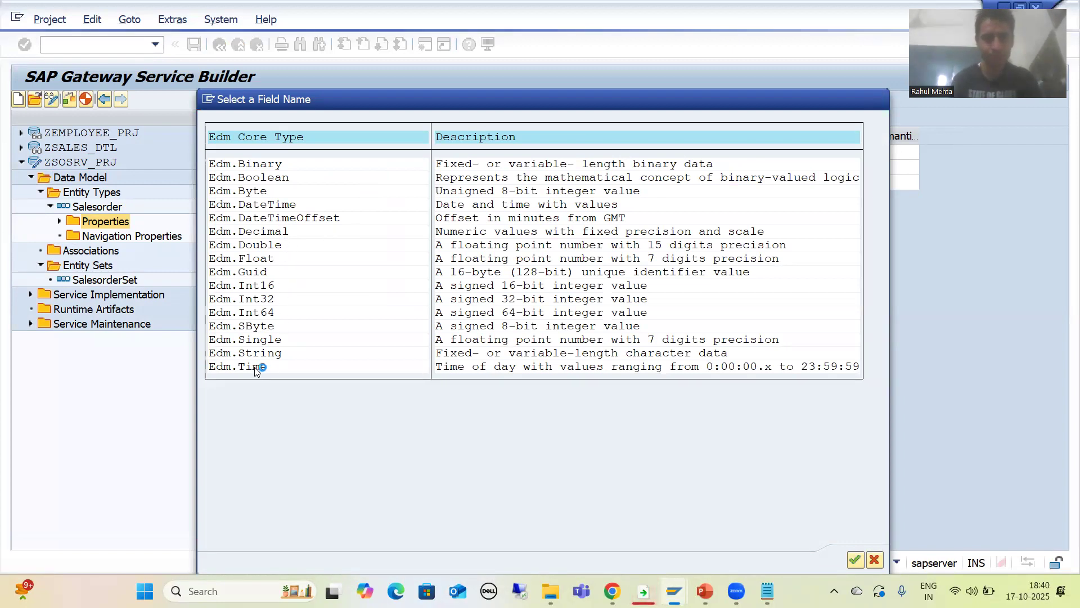
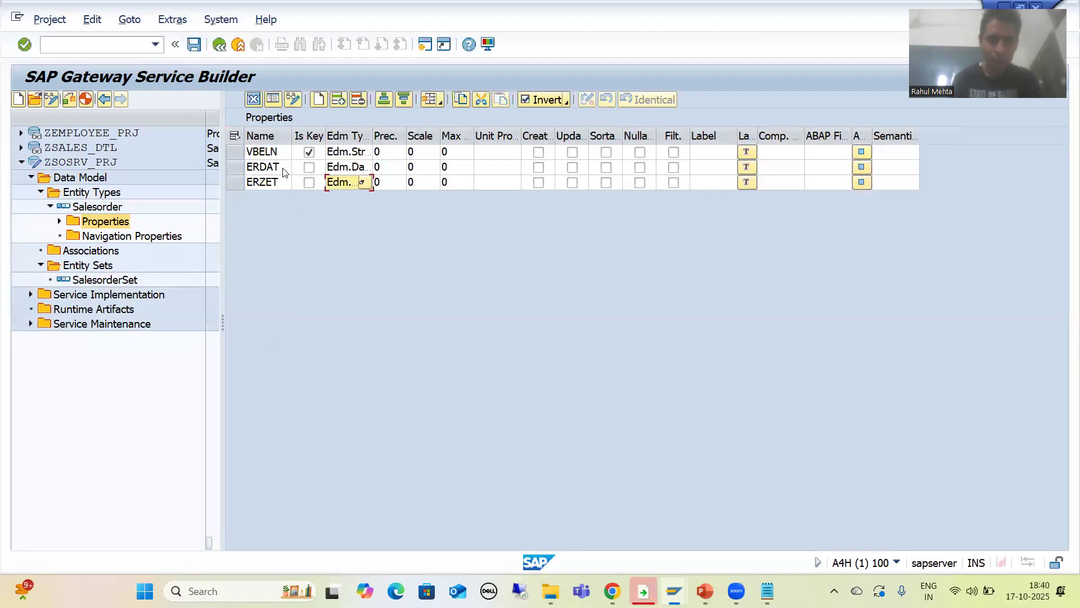
Add a property ERNAM, copied from the VBAK field list, with the type Edm.String to the Salesorder entity type
left_click(318, 99)
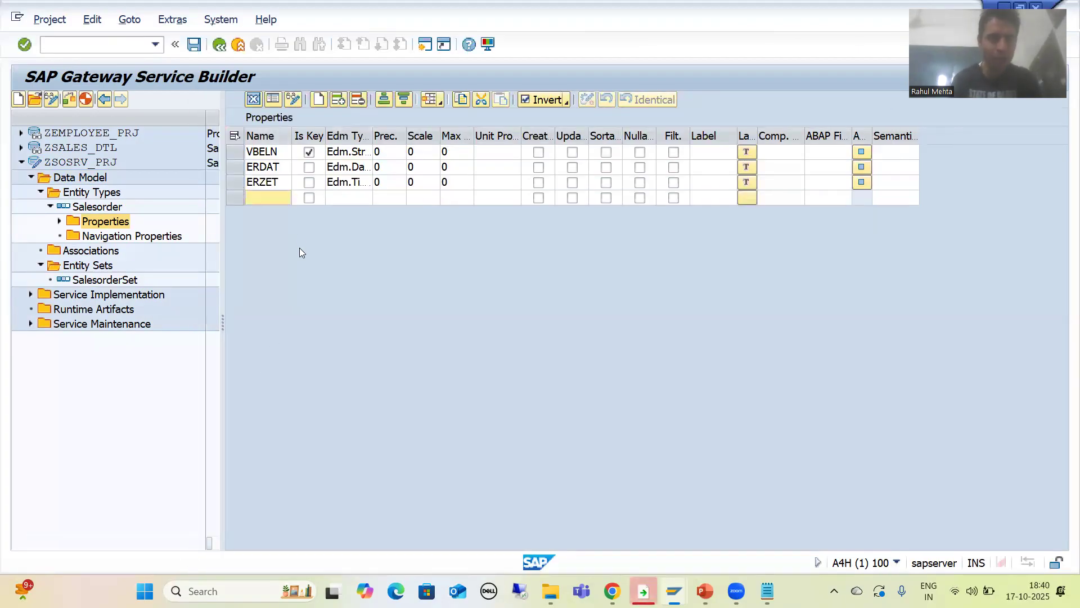
key("alt+Tab")
double_click(64, 319)
key("ctrl+c")
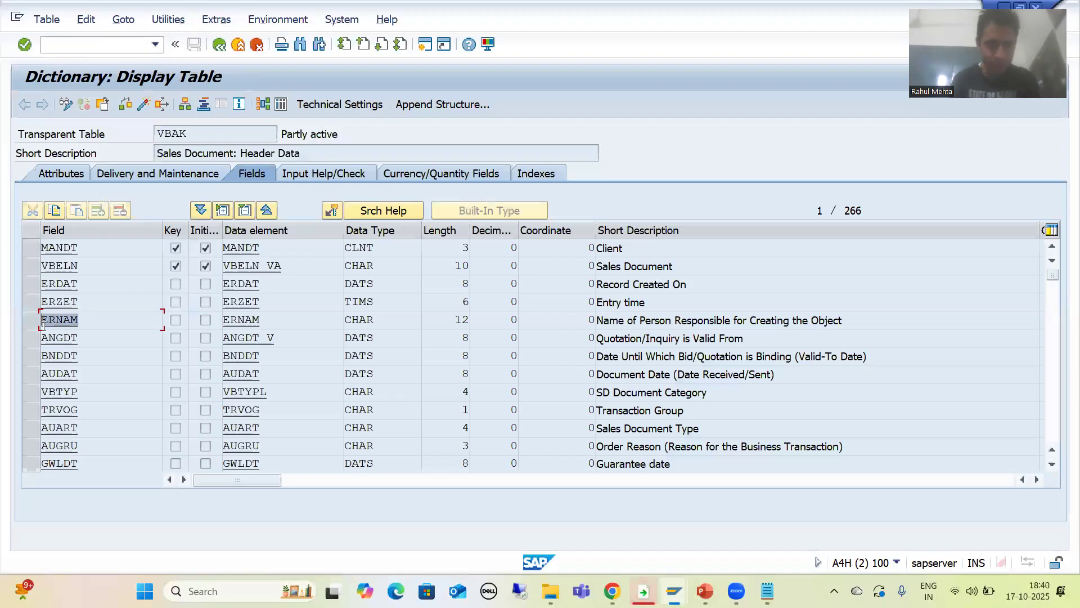
key("alt+Tab")
left_click(257, 204)
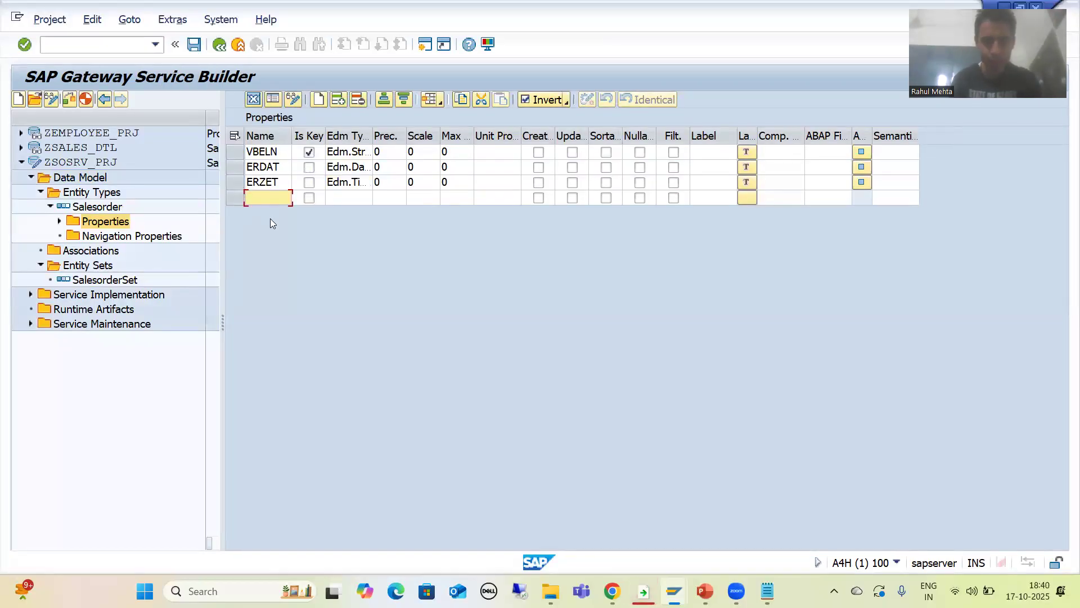
key("ctrl+v")
left_click(348, 203)
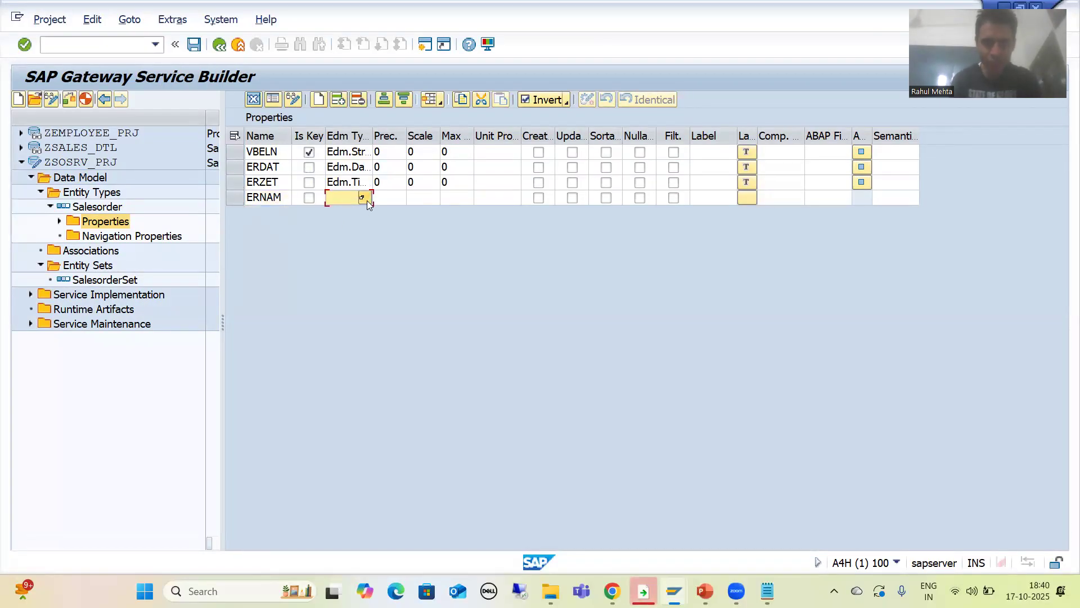
left_click(367, 201)
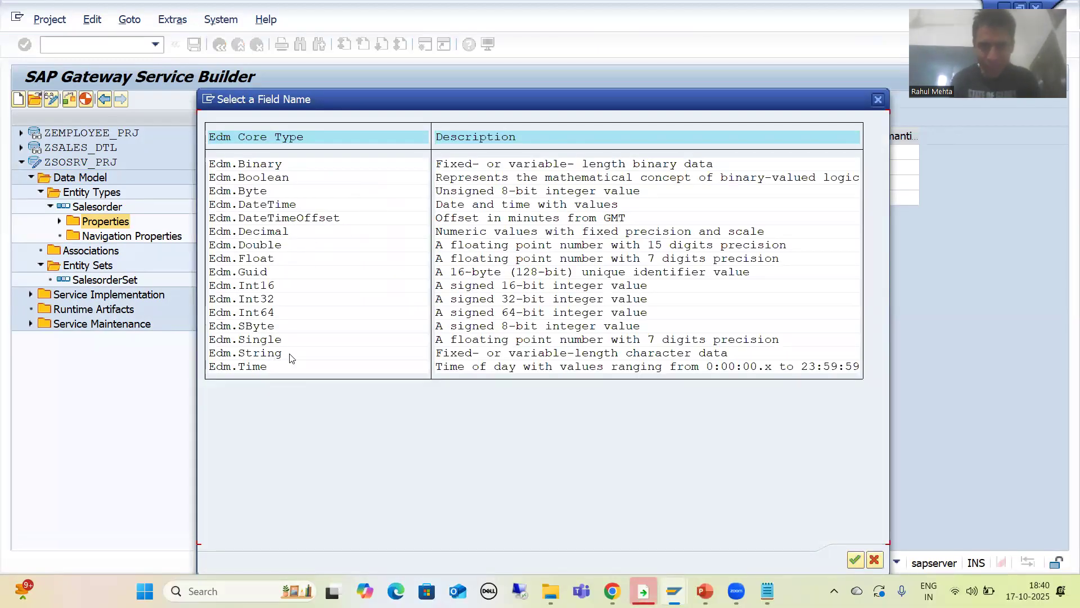
double_click(533, 355)
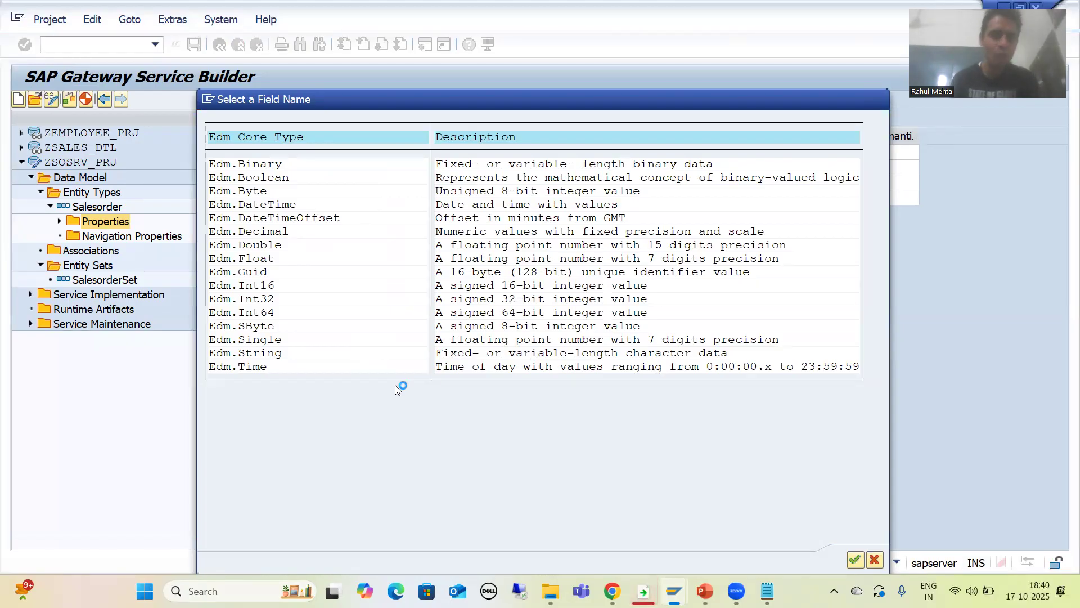
Add a property VBTYP from the VBAK field list with the type Edm.String to the Salesorder entity type
key("alt+Tab")
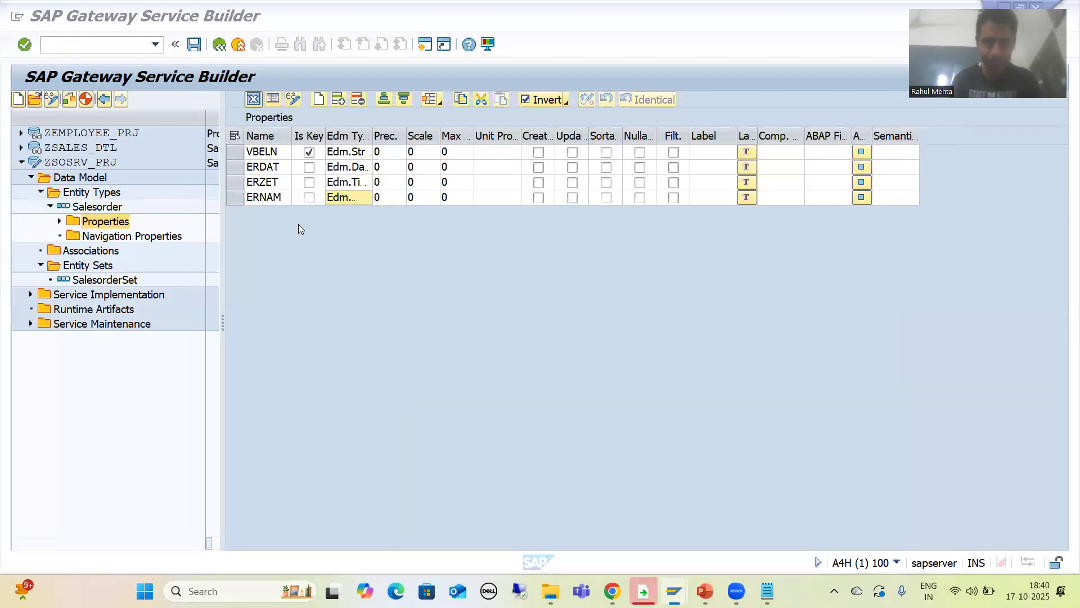
key("alt+Tab")
left_click(321, 102)
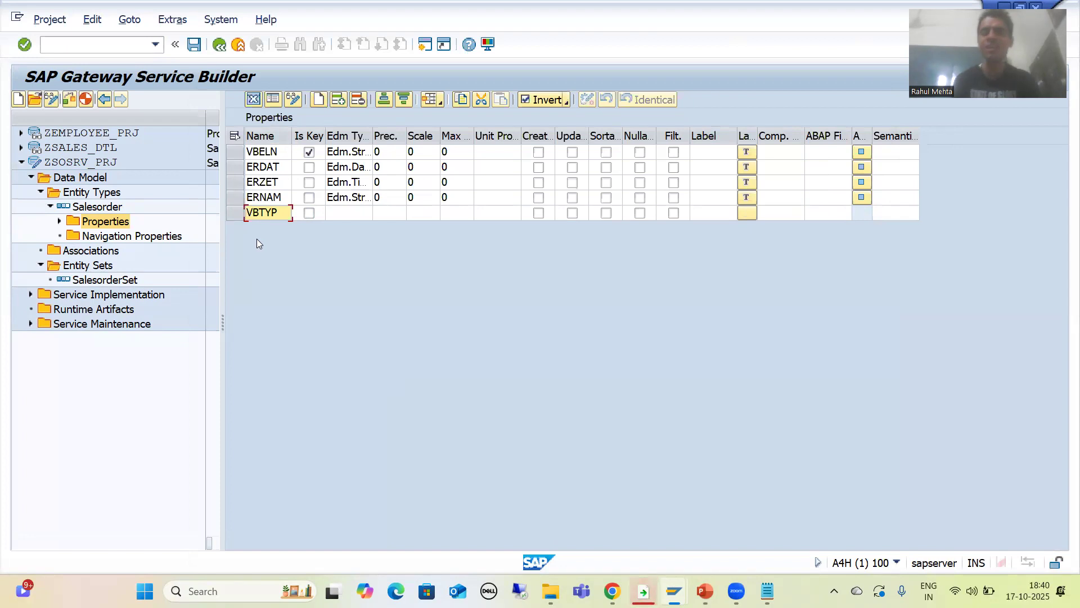
left_click(350, 217)
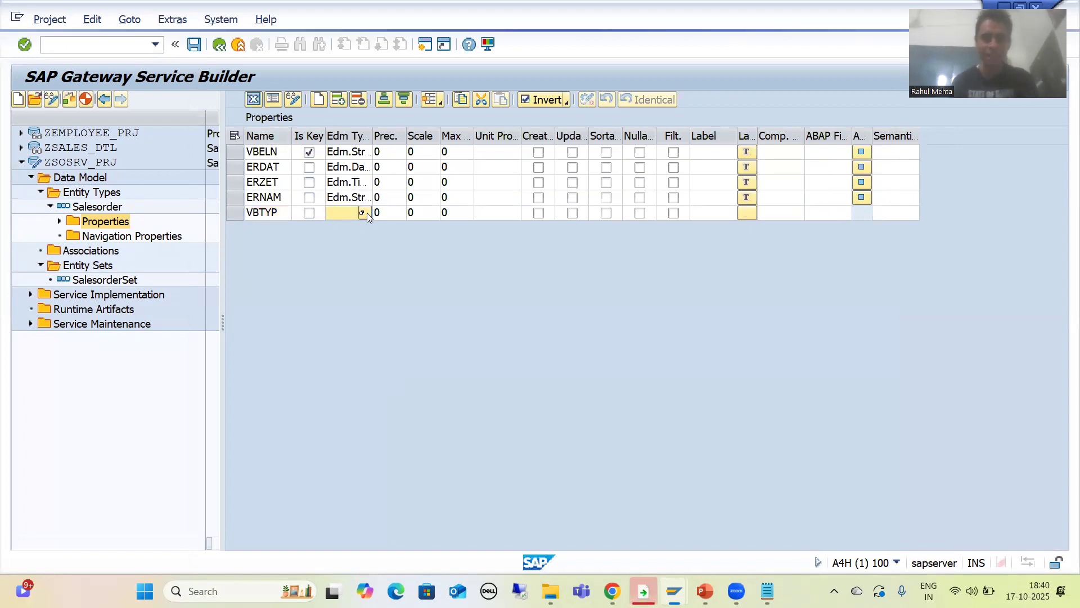
left_click(366, 213)
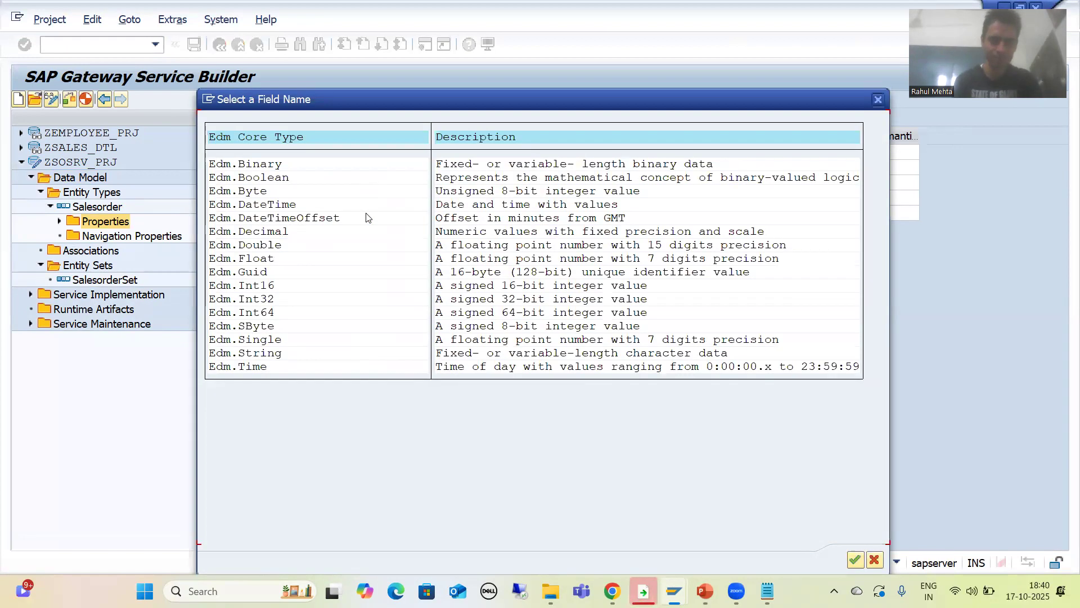
double_click(260, 354)
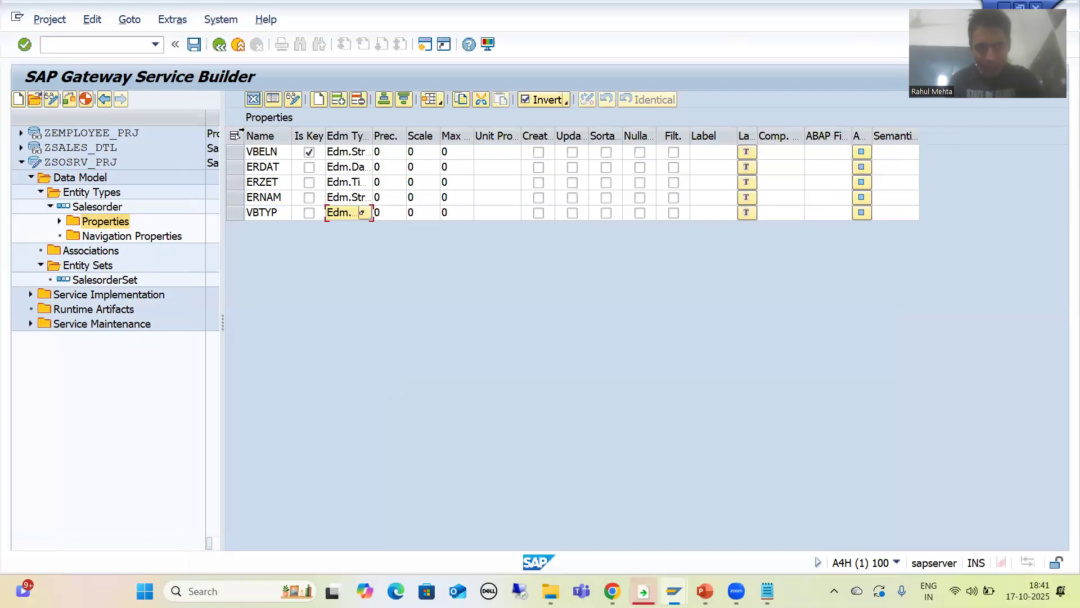
Save the ZSOSRV_PRJ project and run its consistency check
left_click(195, 46)
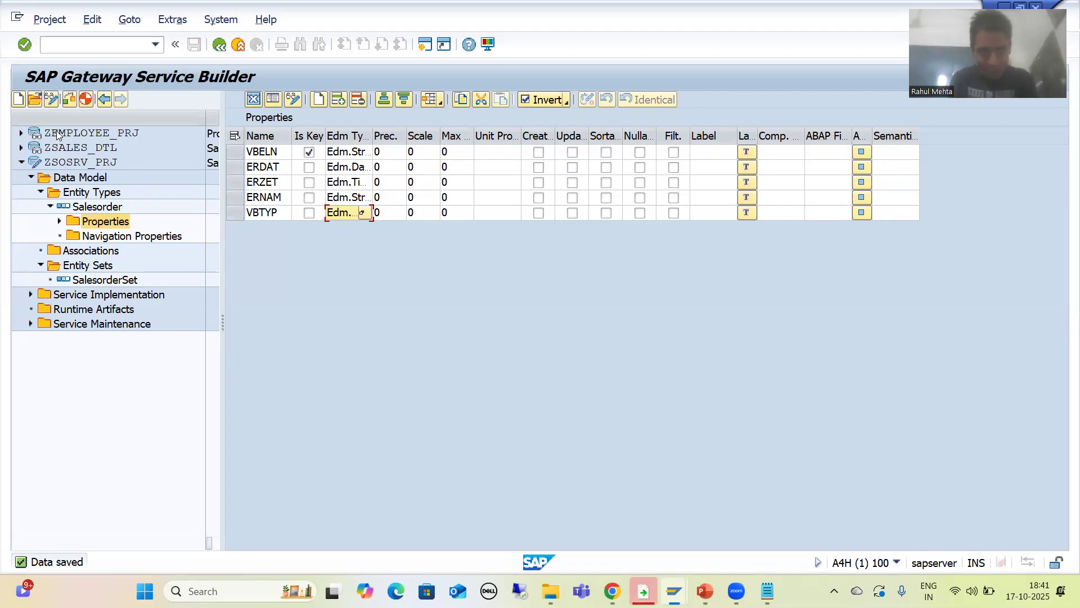
left_click(68, 100)
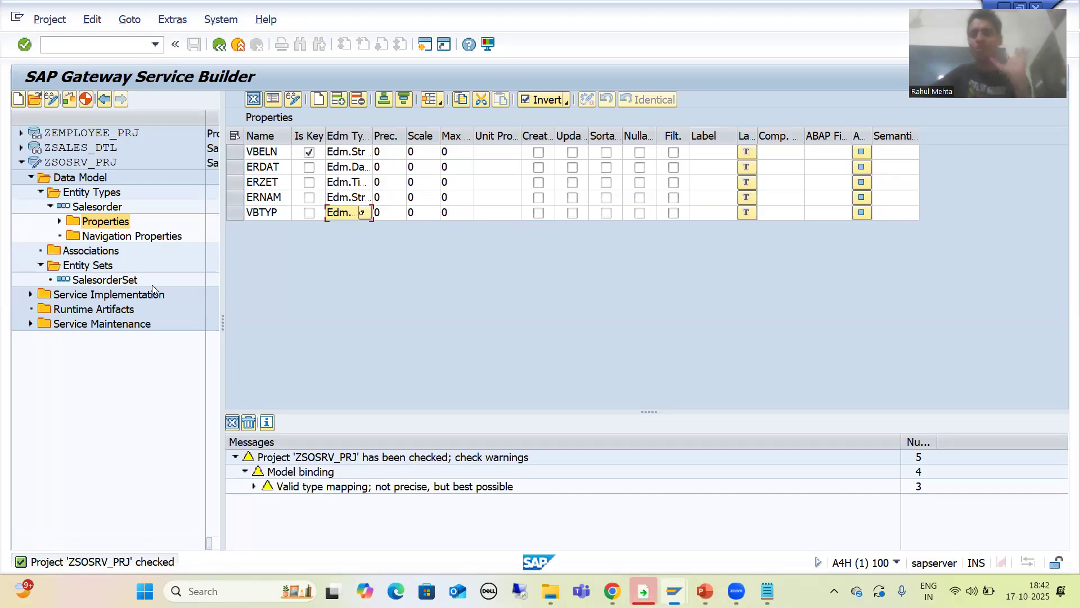
Open the ABAP Dictionary initial screen in a new session
left_click(57, 42)
type("/osegw")
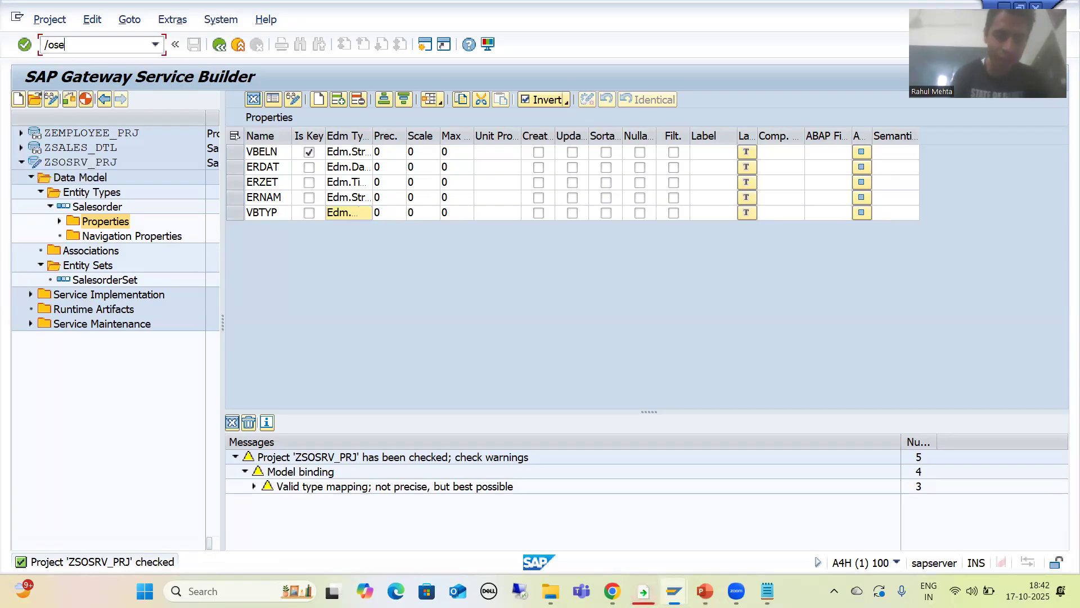
key("Return")
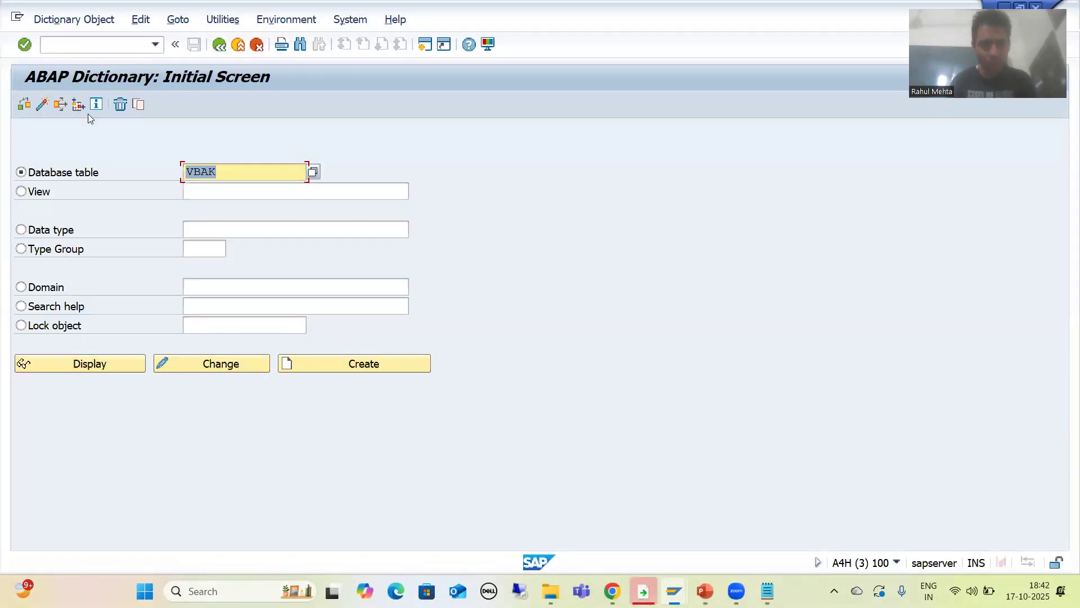
Create a new data type named ZSTR_SO_SRV as a structure in the ABAP Dictionary
left_click(51, 232)
left_click(191, 230)
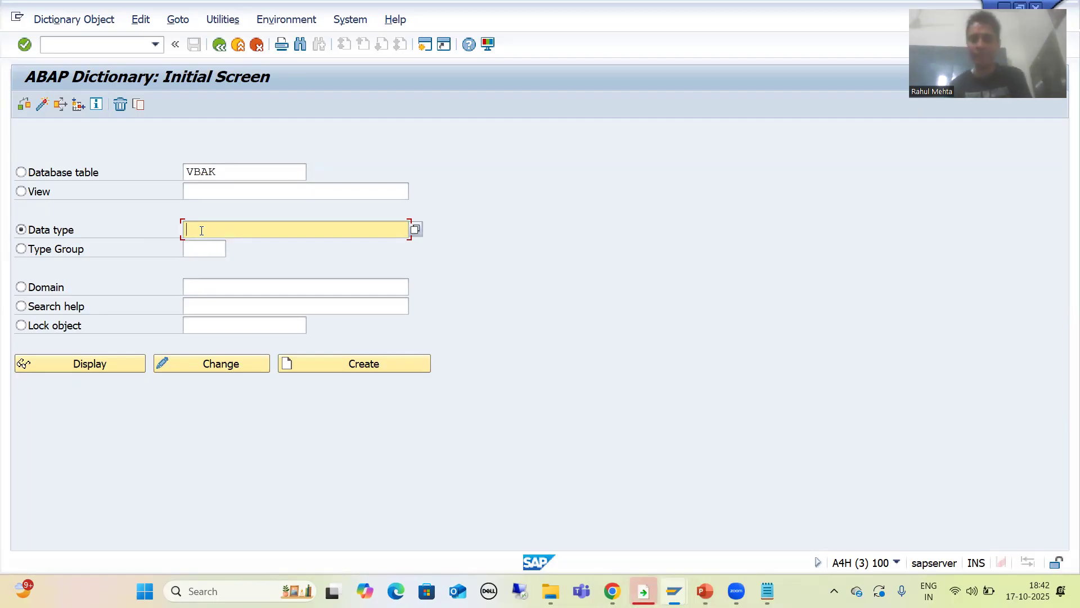
type("Z")
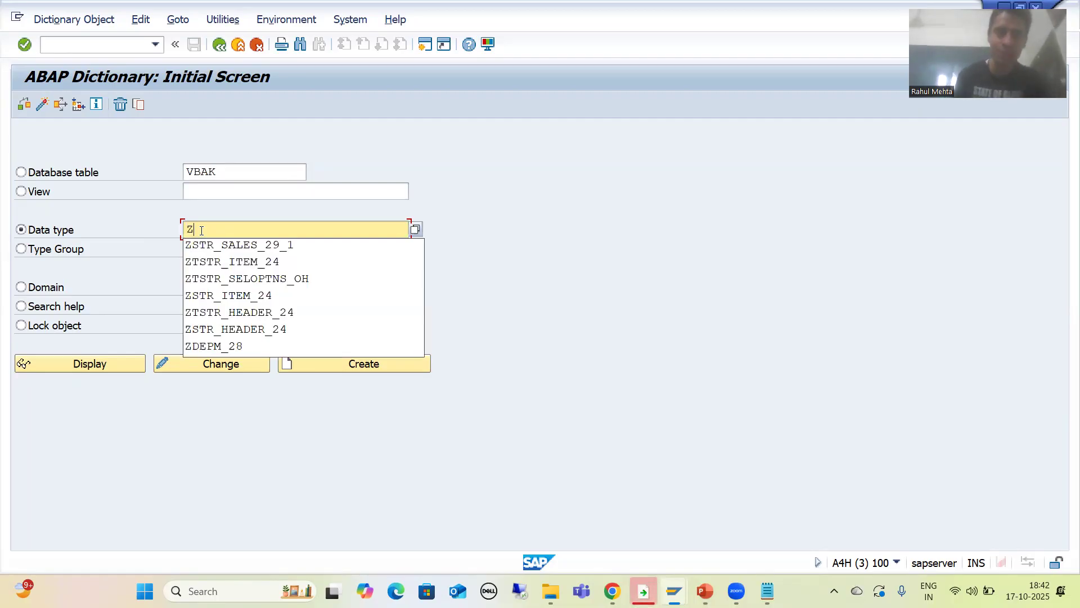
type("STR")
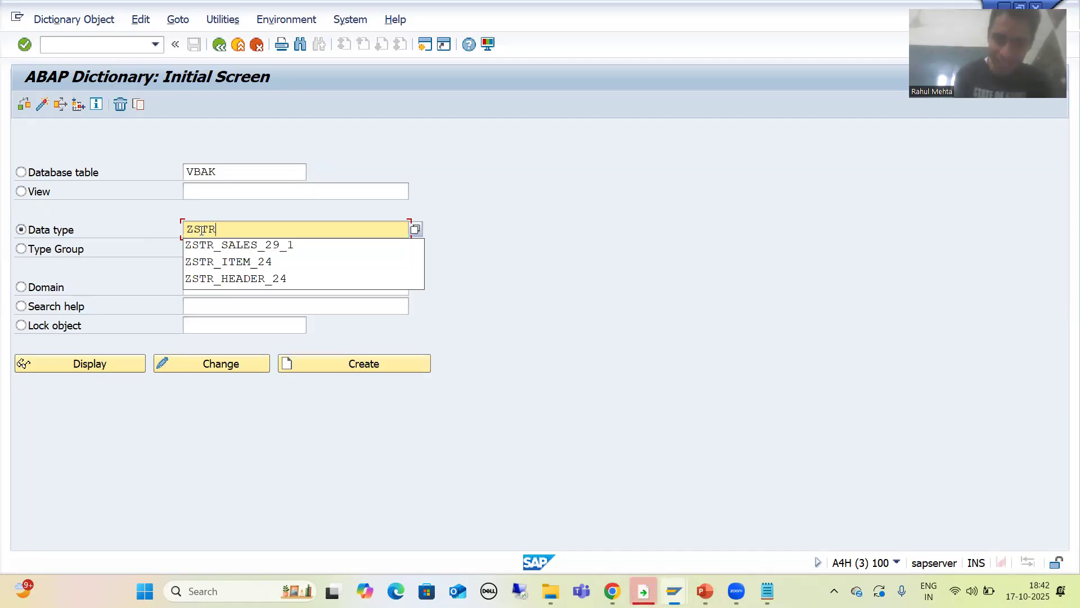
type("_")
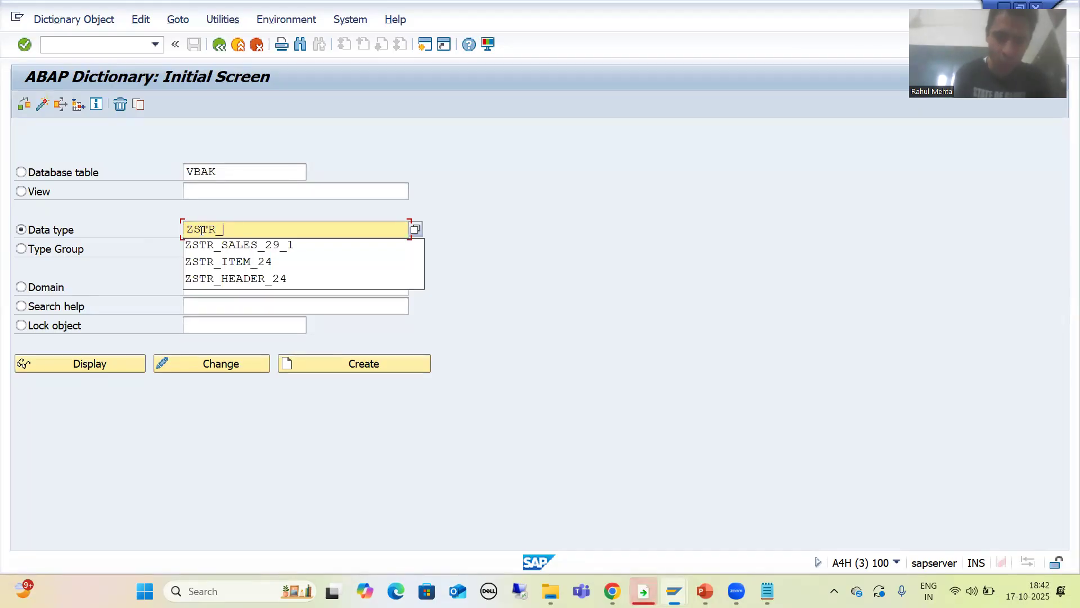
type("SO_")
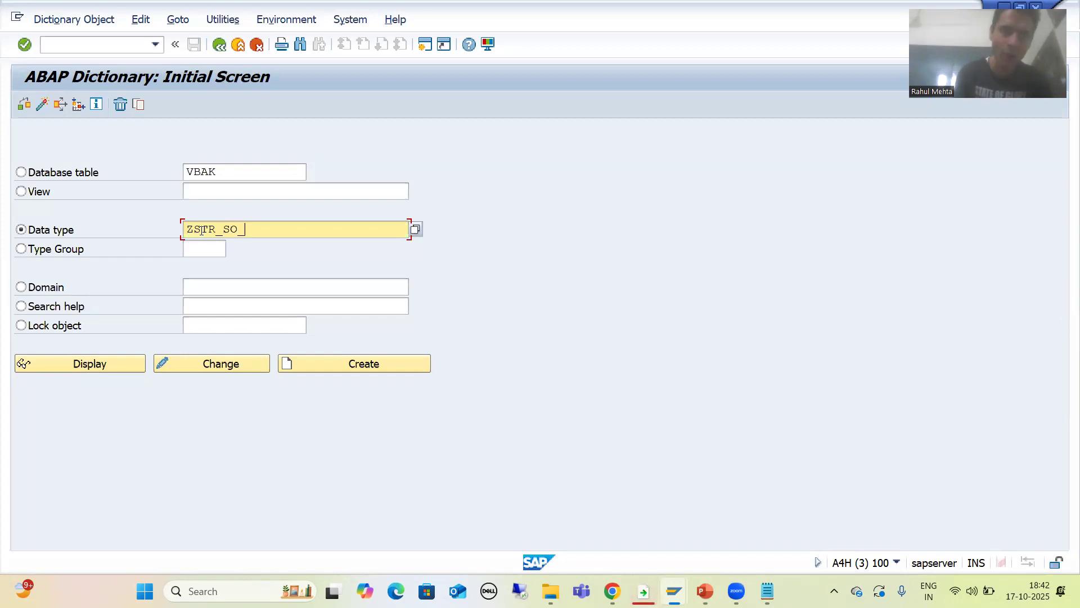
type("SE")
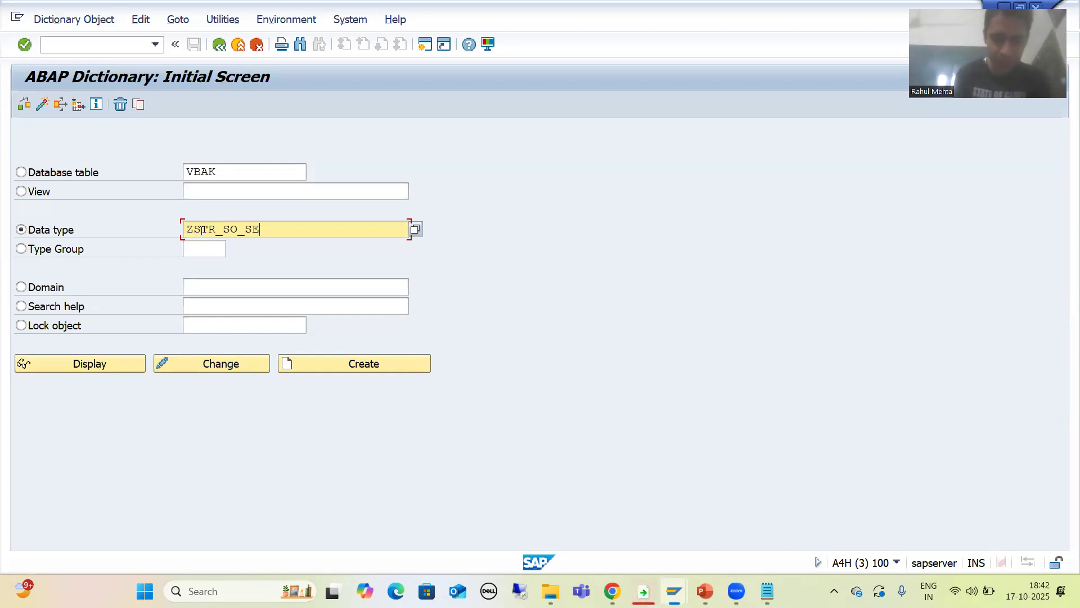
key("BackSpace")
type("RV")
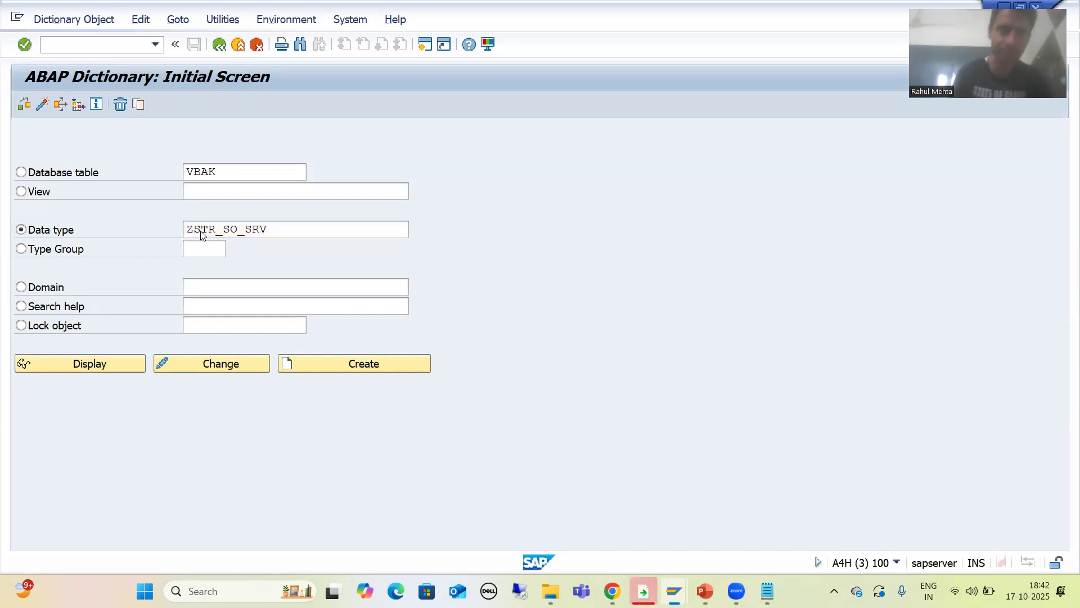
double_click(201, 231)
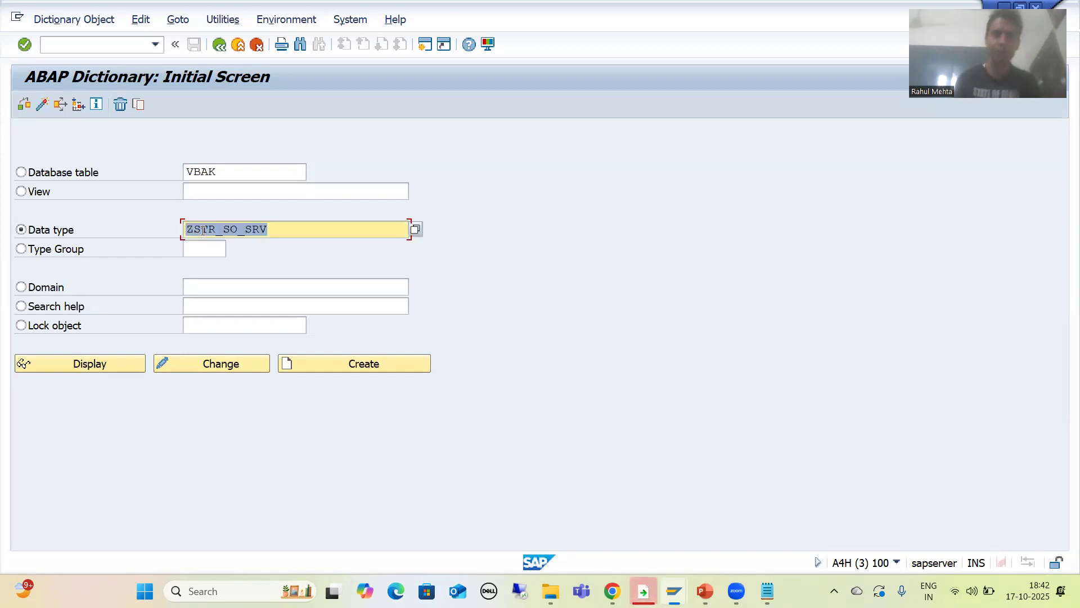
left_click(360, 365)
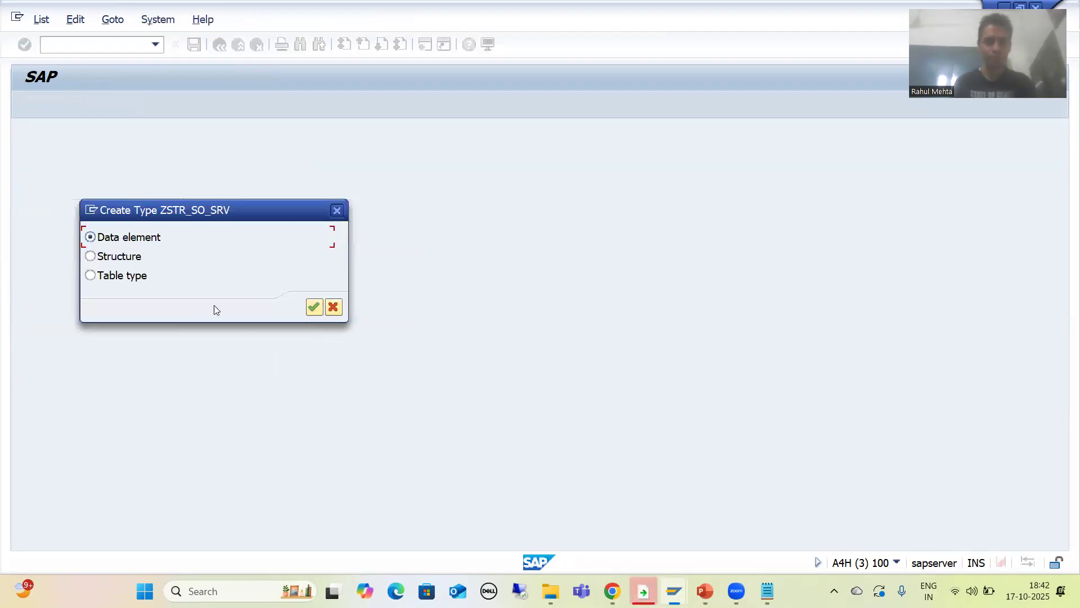
left_click(110, 257)
key("Return")
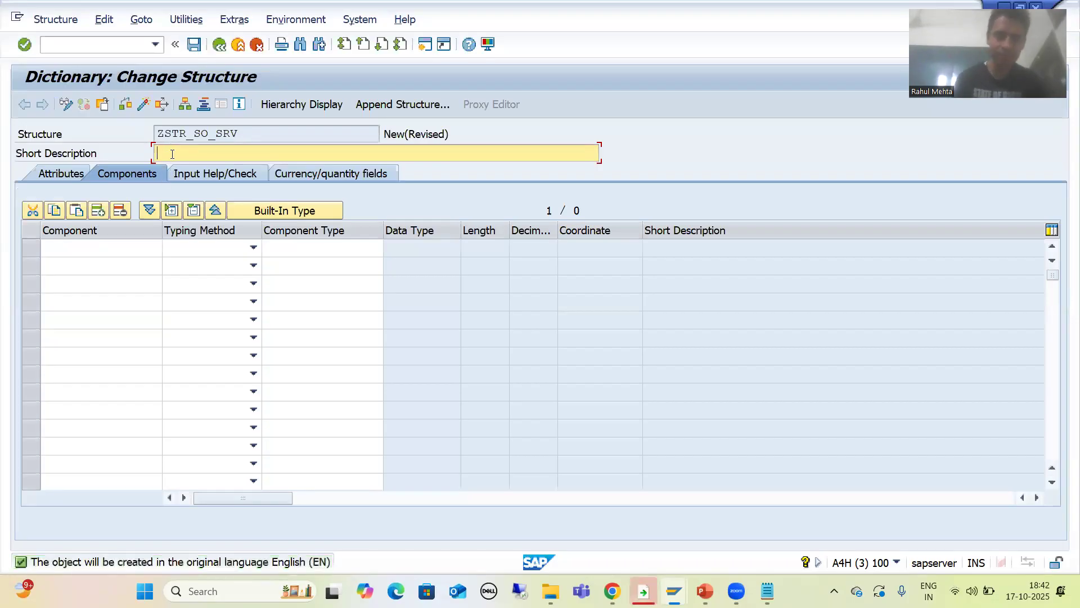
Enter "Sales Order Structure" as the short description of the structure ZSTR_SO_SRV
type("SAles")
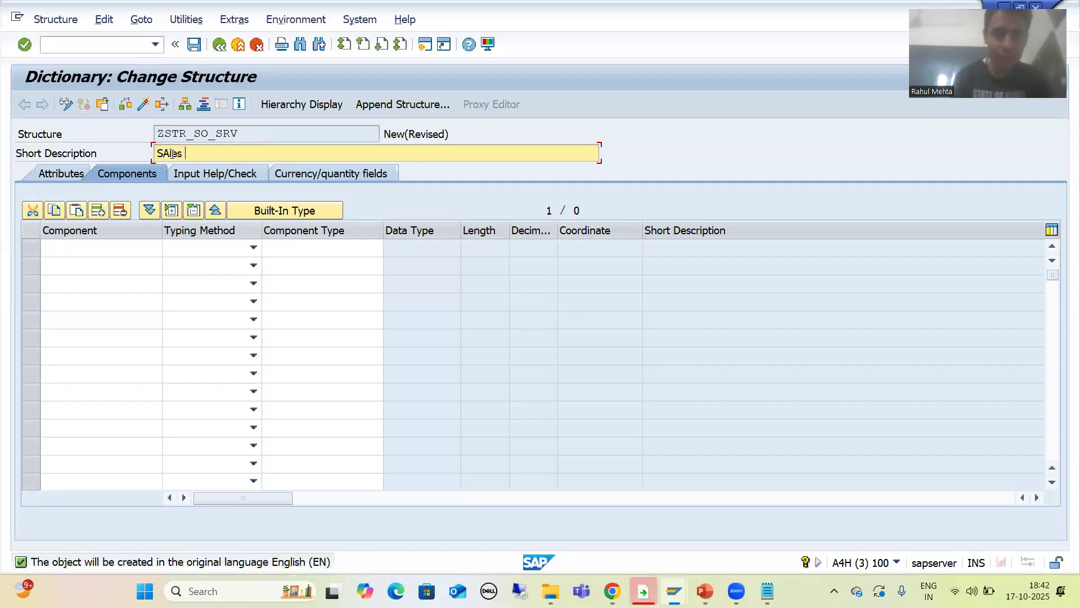
key("BackSpace")
key("BackSpace")
key("BackSpace")
key("BackSpace")
type("ales")
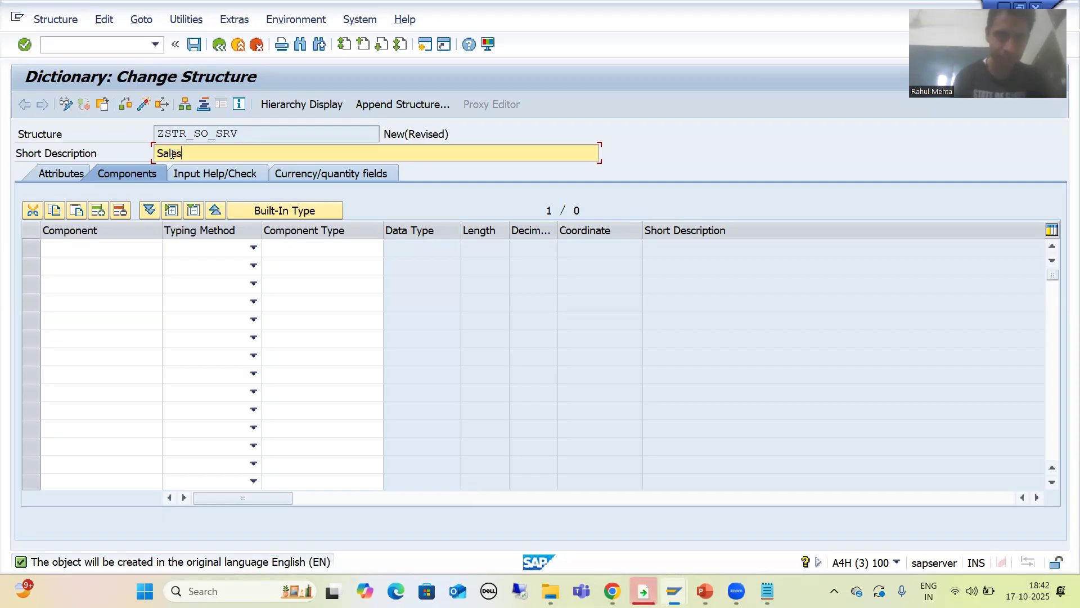
type(" Order Str")
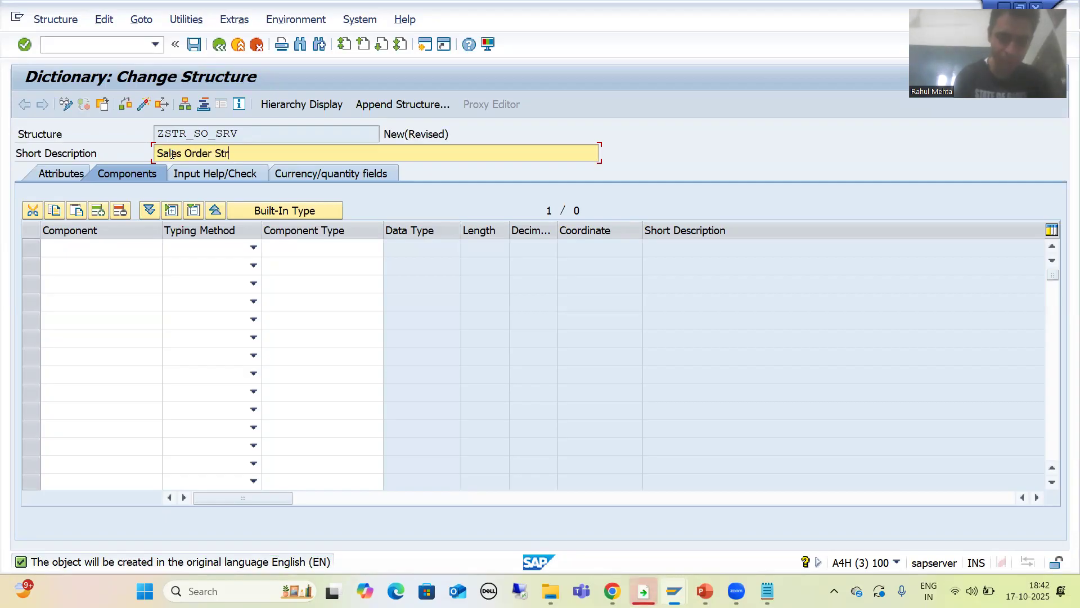
type("ucture")
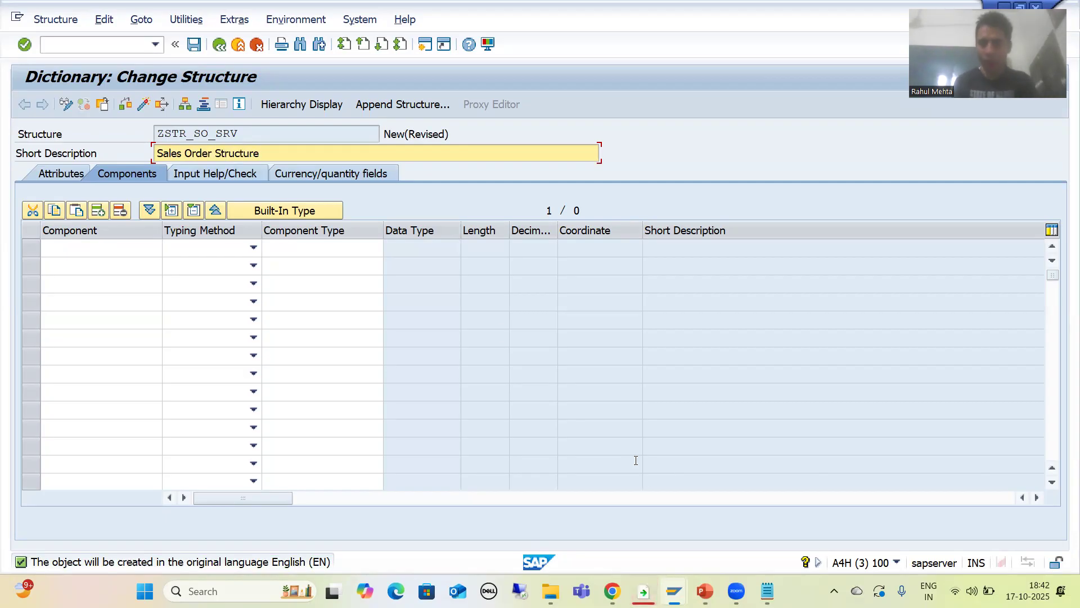
Copy the field names VBELN, ERDAT, ERZET and ERNAM from table VBAK into the component list of structure ZSTR_SO_SRV
left_click(673, 591)
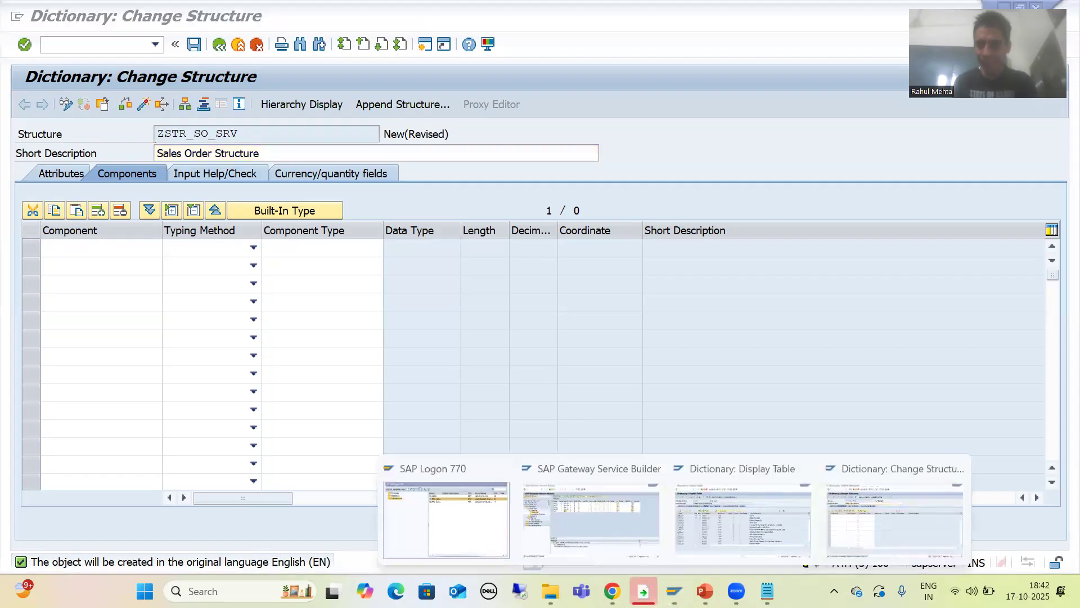
left_click(745, 522)
left_click(142, 418)
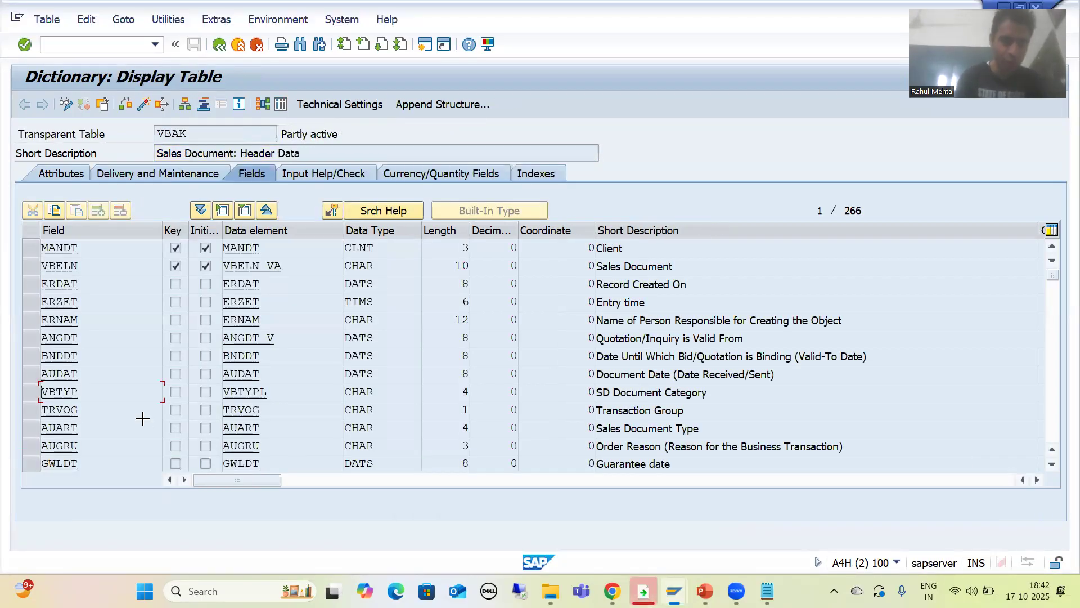
left_click_drag(62, 268, 82, 327)
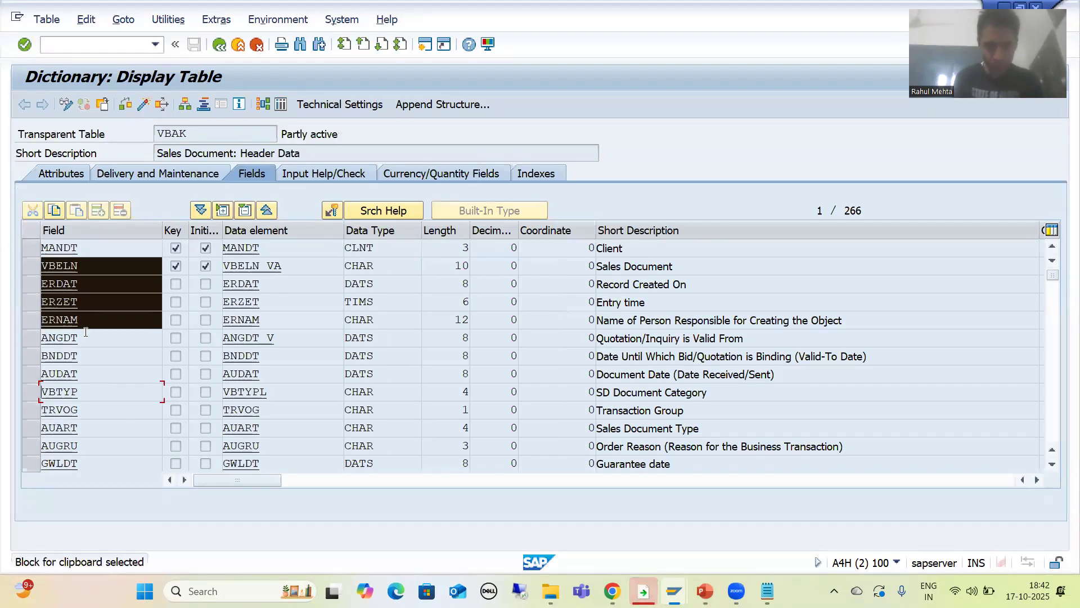
key("ctrl+c")
key("alt+Tab")
left_click(71, 249)
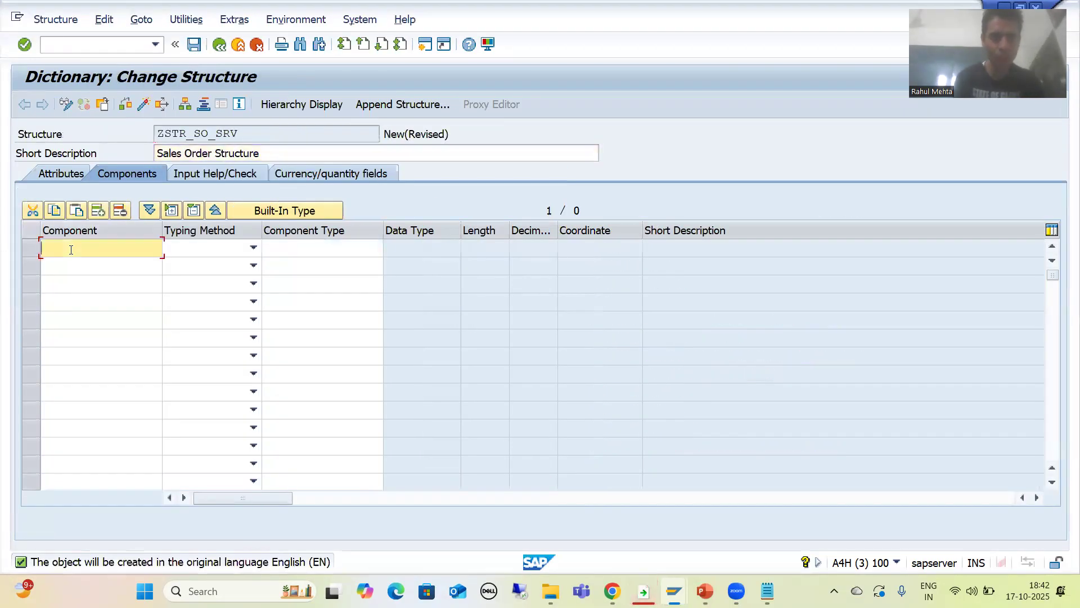
key("ctrl+v")
key("Return")
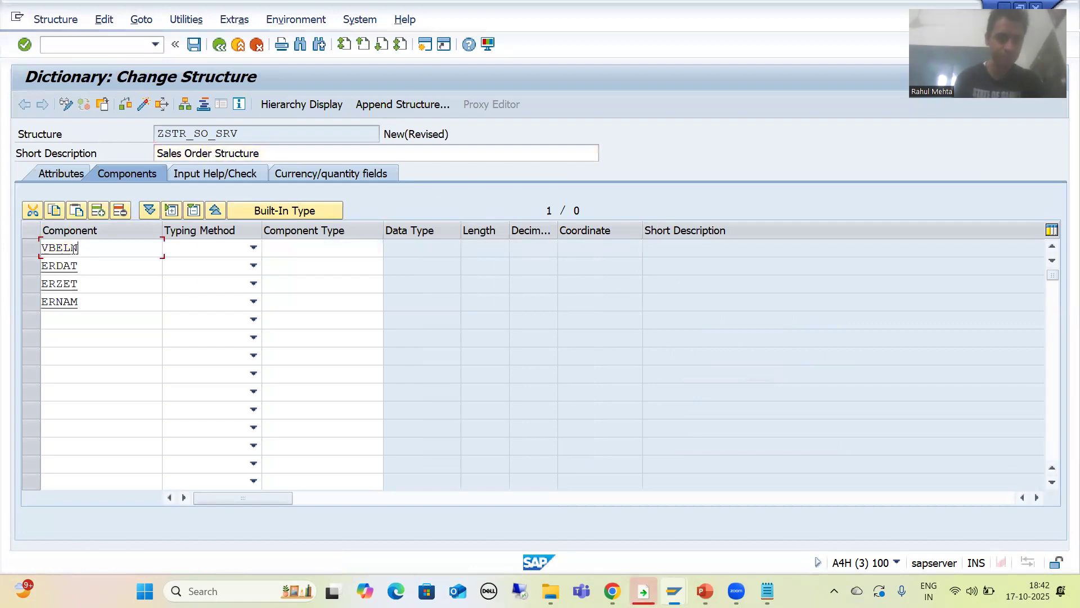
Copy the field name VBTYP from table VBAK into the fifth component row of structure ZSTR_SO_SRV
key("alt+Tab")
left_click(59, 392)
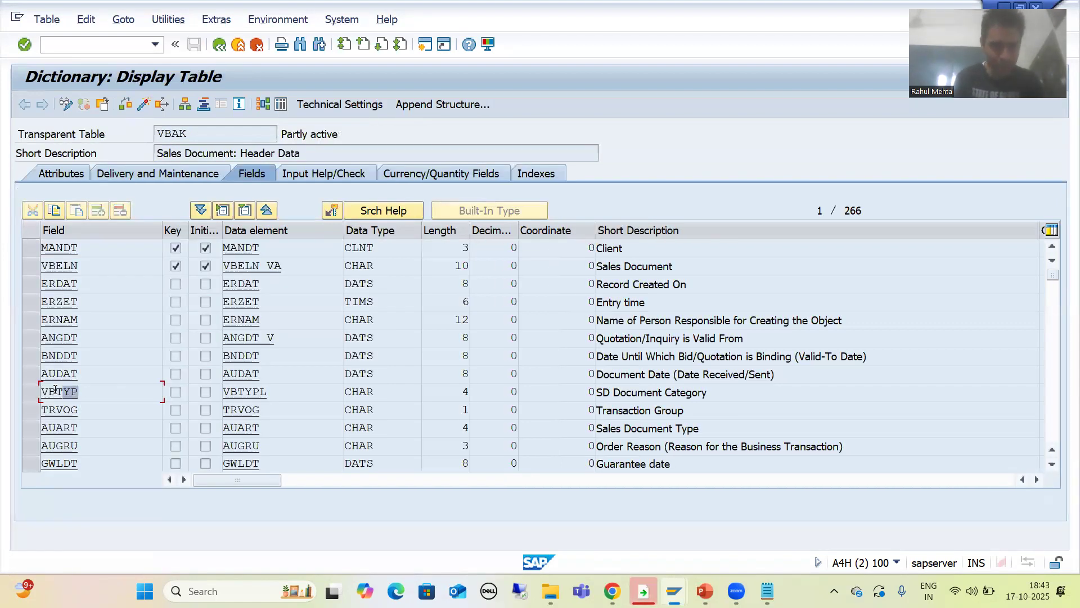
key("ctrl+c")
key("alt+Tab")
left_click(53, 319)
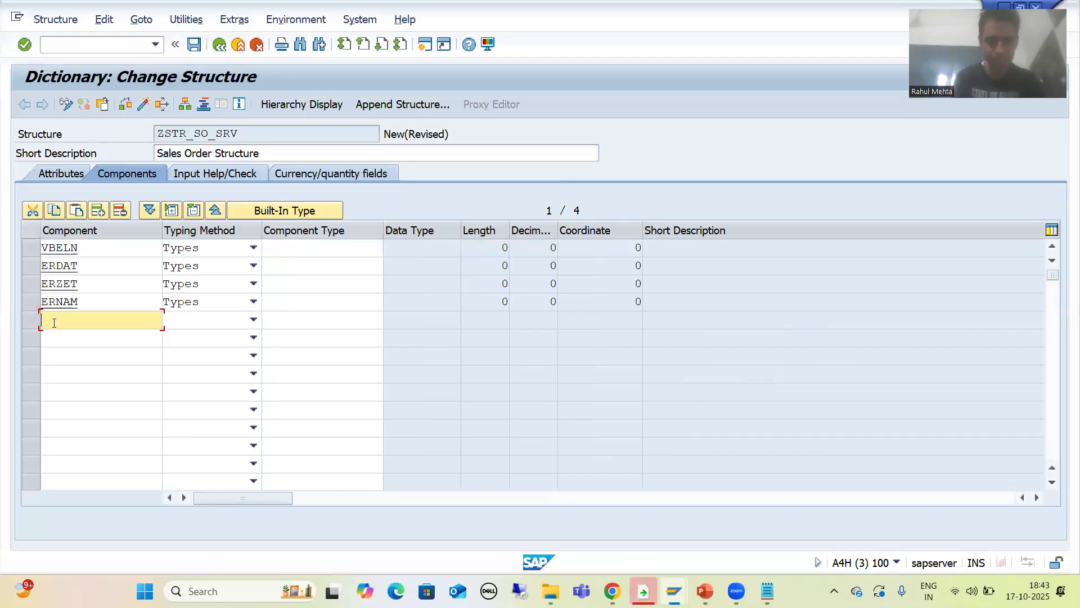
key("ctrl+v")
Copy the VBAK data elements VBELN_VA, ERDAT, ERZET and ERNAM in as component types of the structure's first four components
key("alt+Tab")
left_click(244, 266)
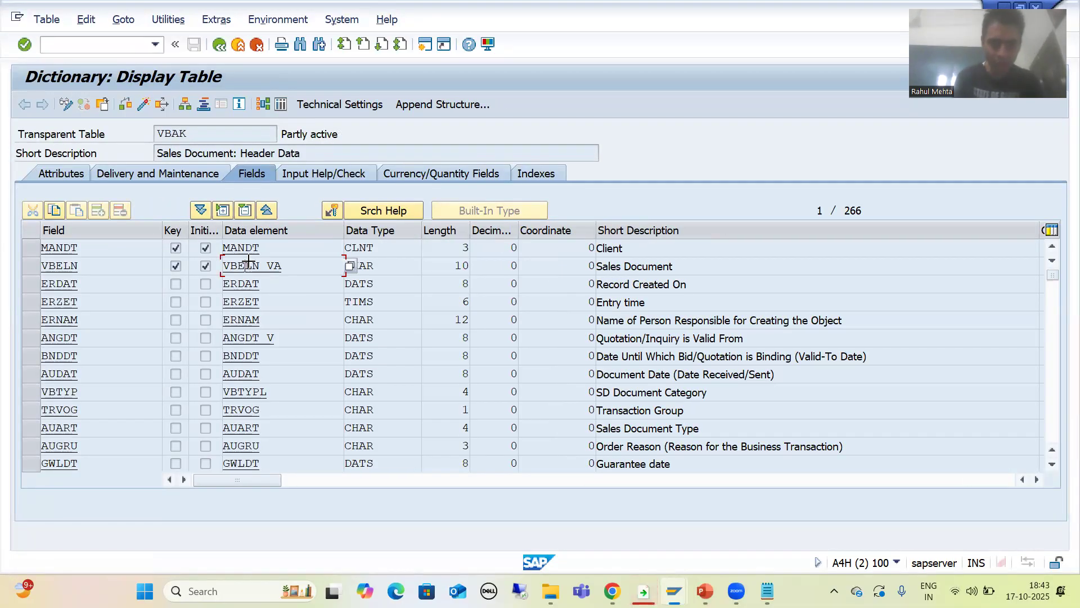
left_click_drag(243, 263, 256, 311)
key("ctrl+c")
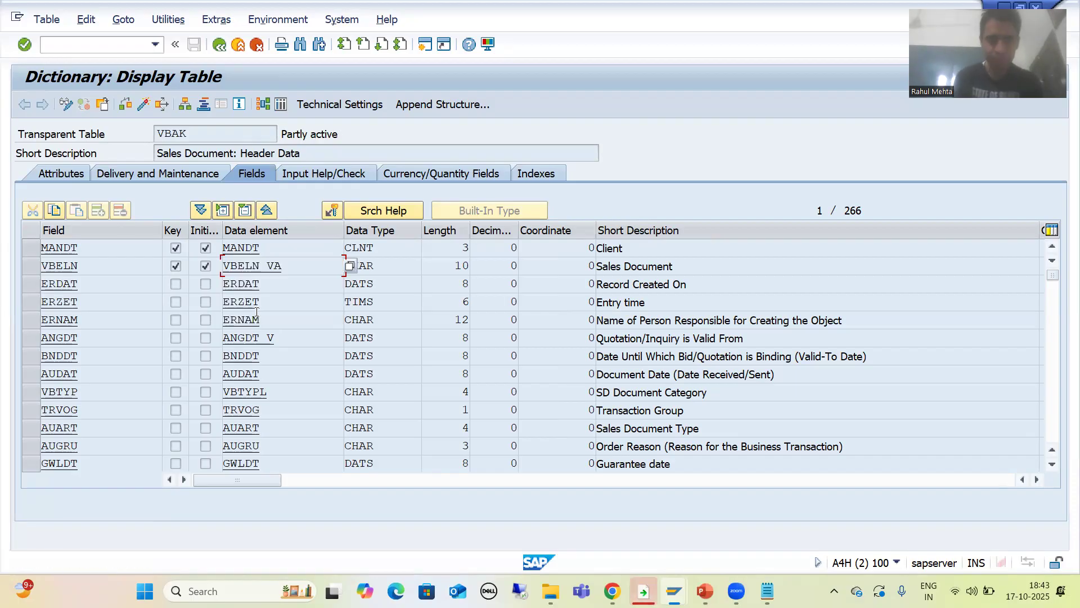
key("alt+Tab")
left_click(275, 246)
key("ctrl+v")
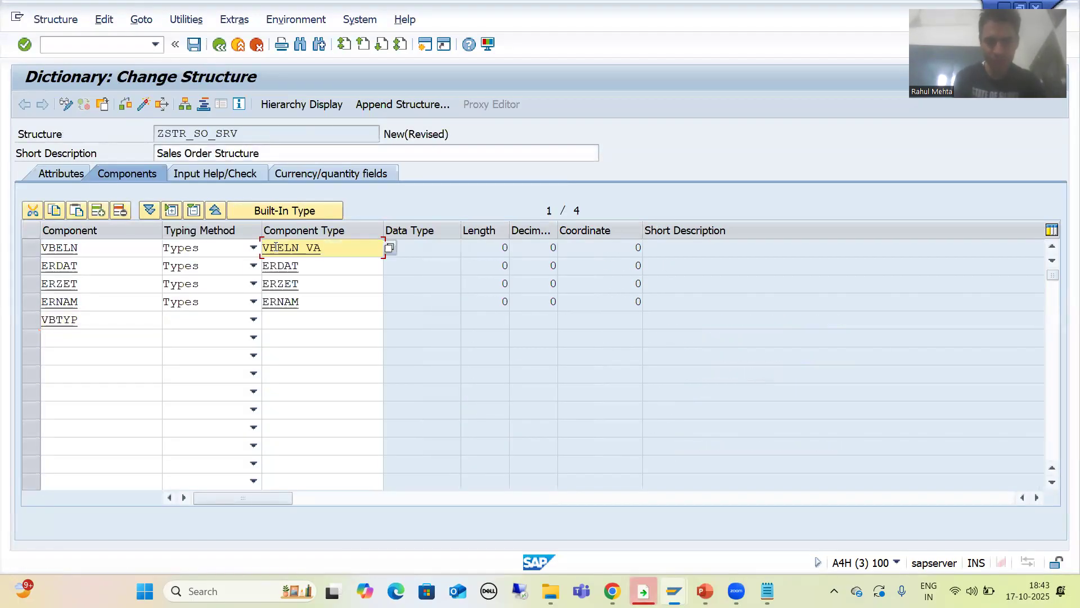
key("Return")
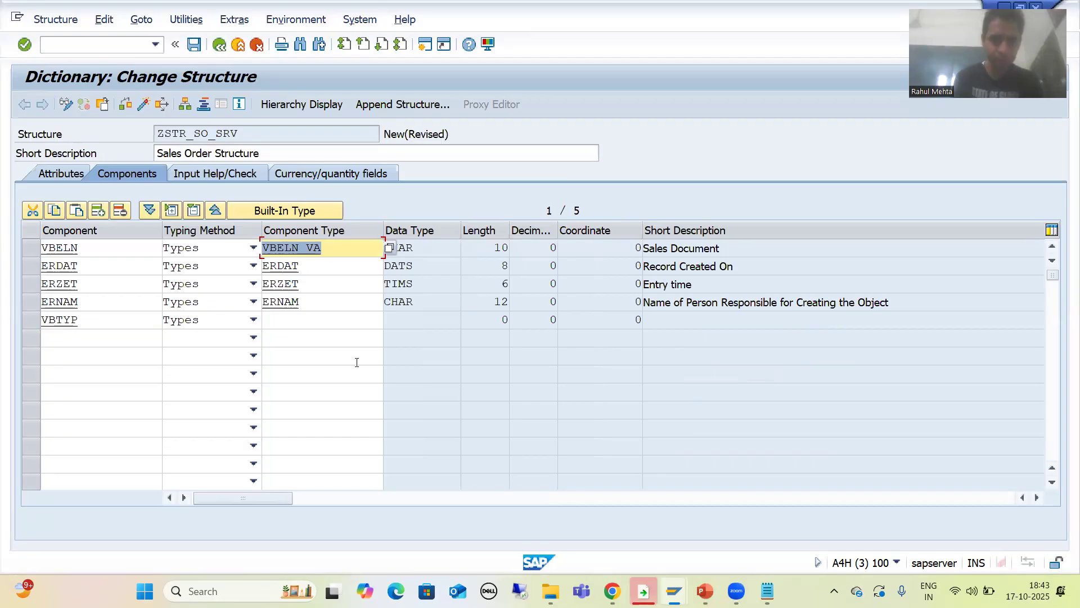
Set the component type of VBTYP to the VBAK data element VBTYPL
key("alt+Tab")
left_click_drag(224, 391, 348, 392)
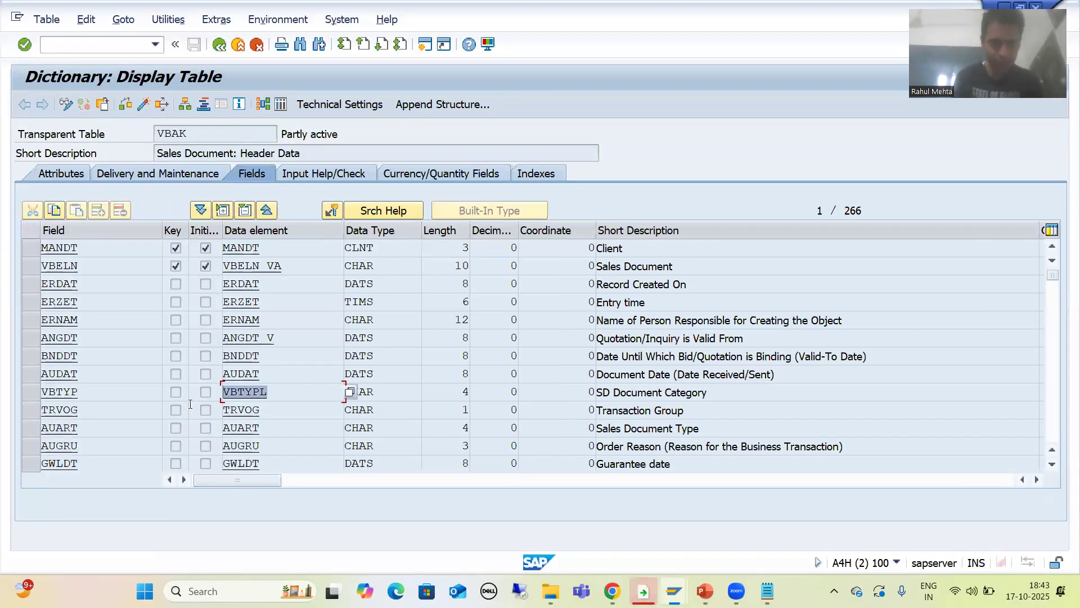
key("ctrl+c")
key("alt+Tab")
left_click(267, 318)
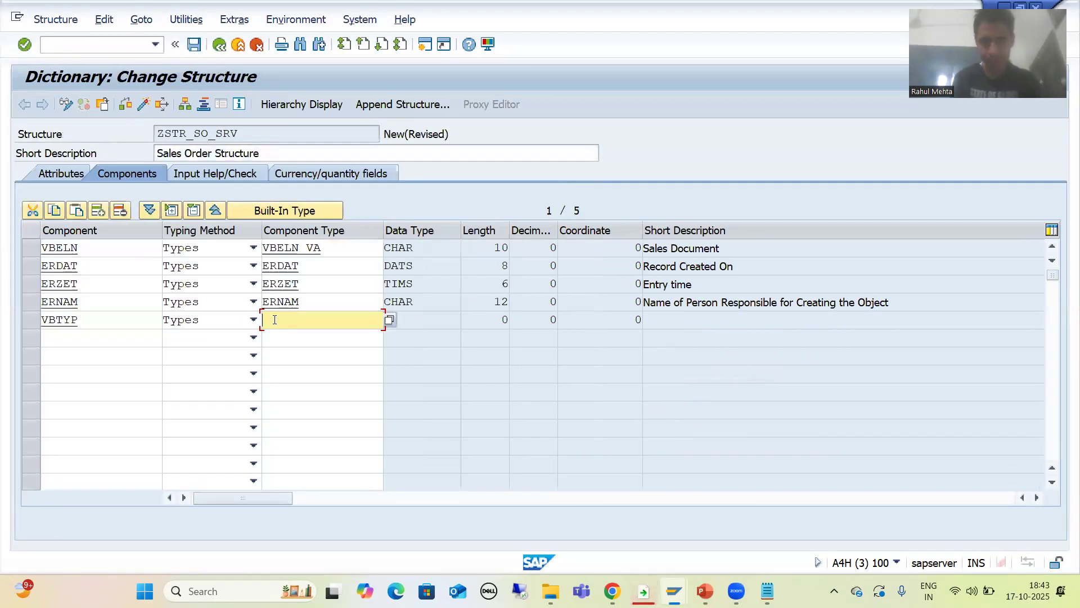
type("VBTYPL")
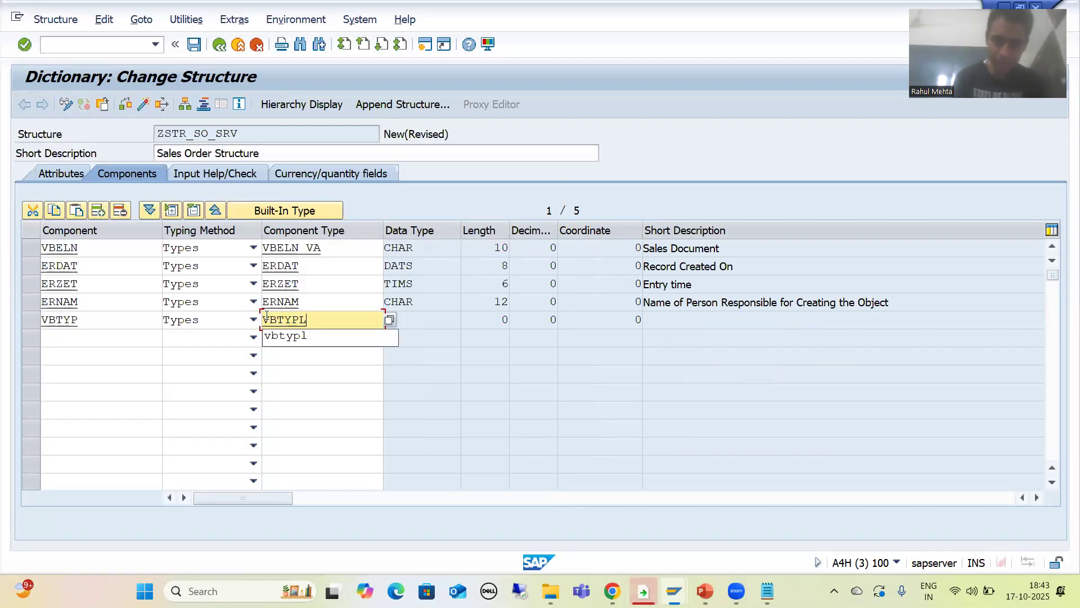
key("Return")
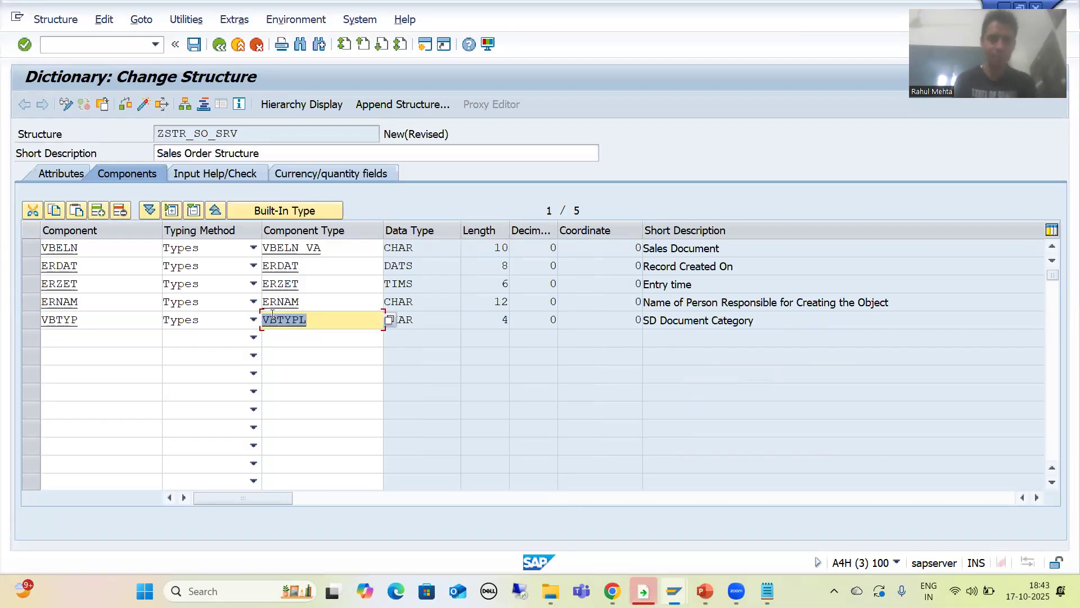
Save structure ZSTR_SO_SRV as a local object and activate it
key("ctrl+s")
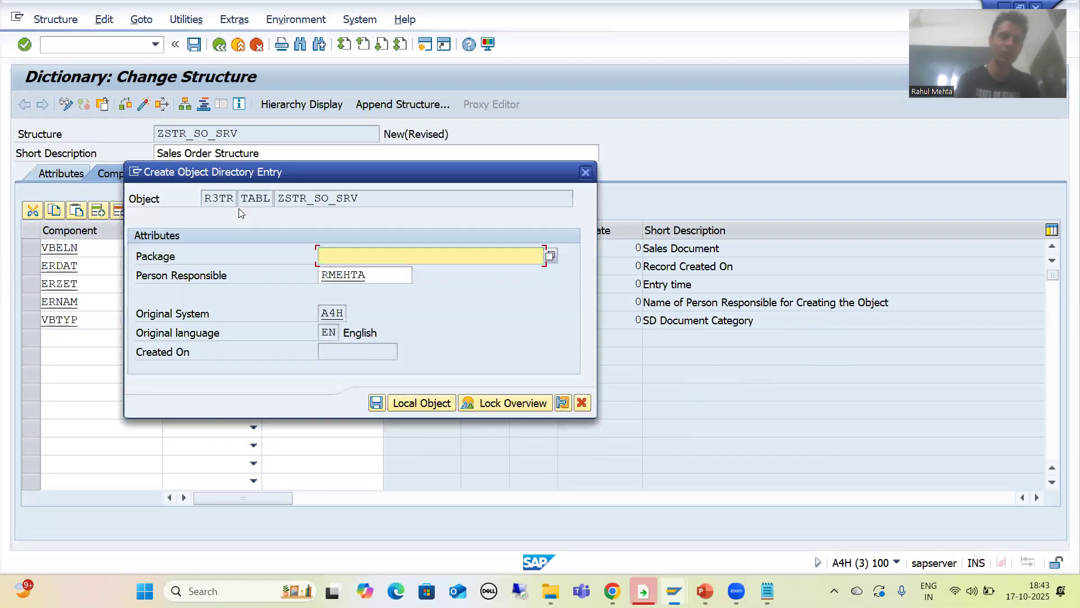
left_click(423, 403)
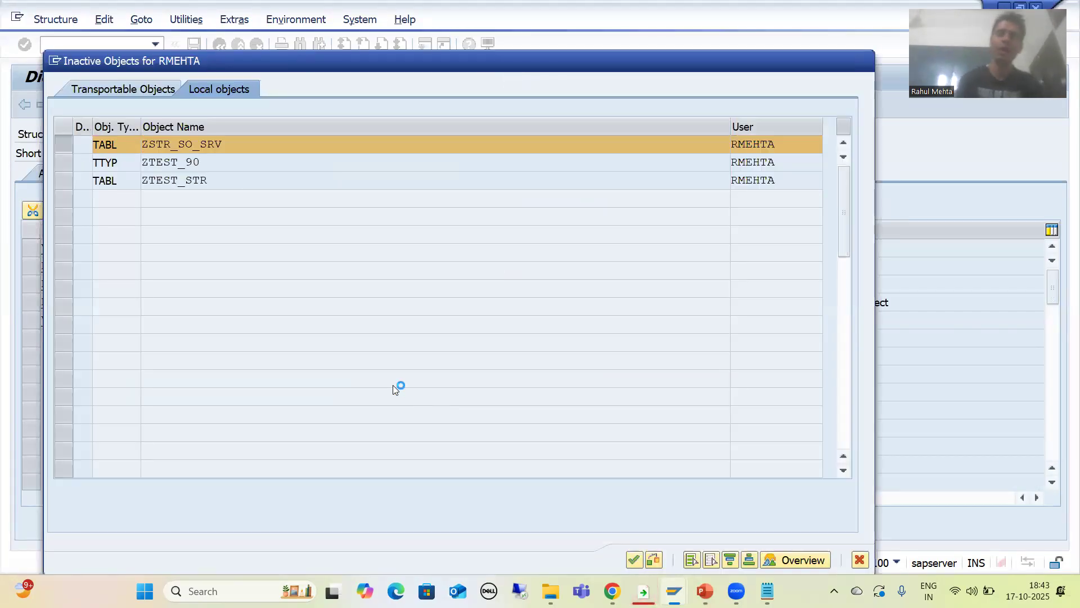
key("Return")
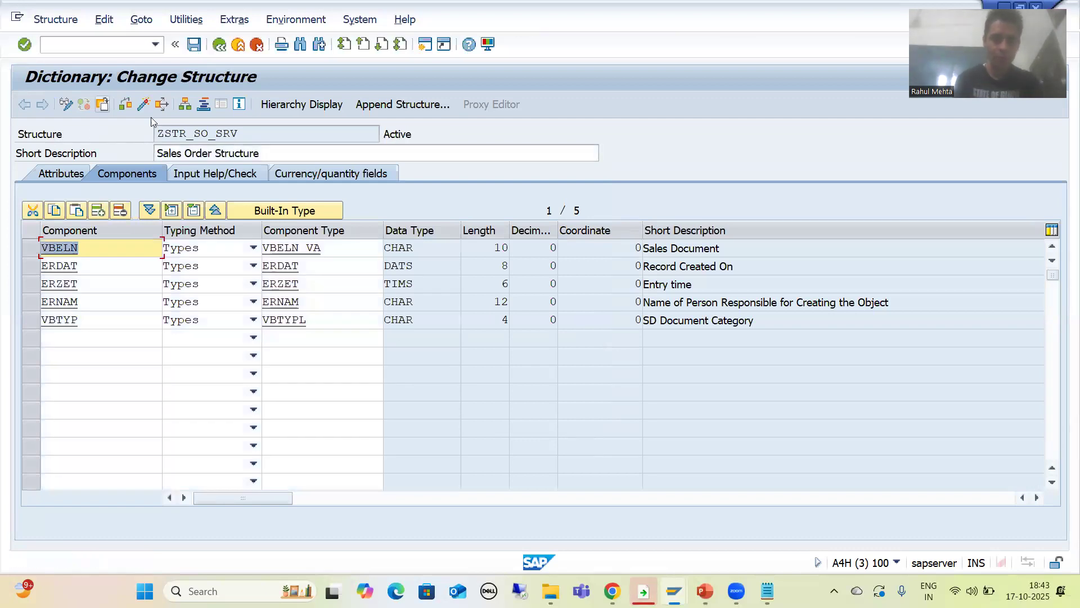
Select the structure name ZSTR_SO_SRV for copying and switch to the SAP Gateway Service Builder session
left_click_drag(238, 135, 166, 142)
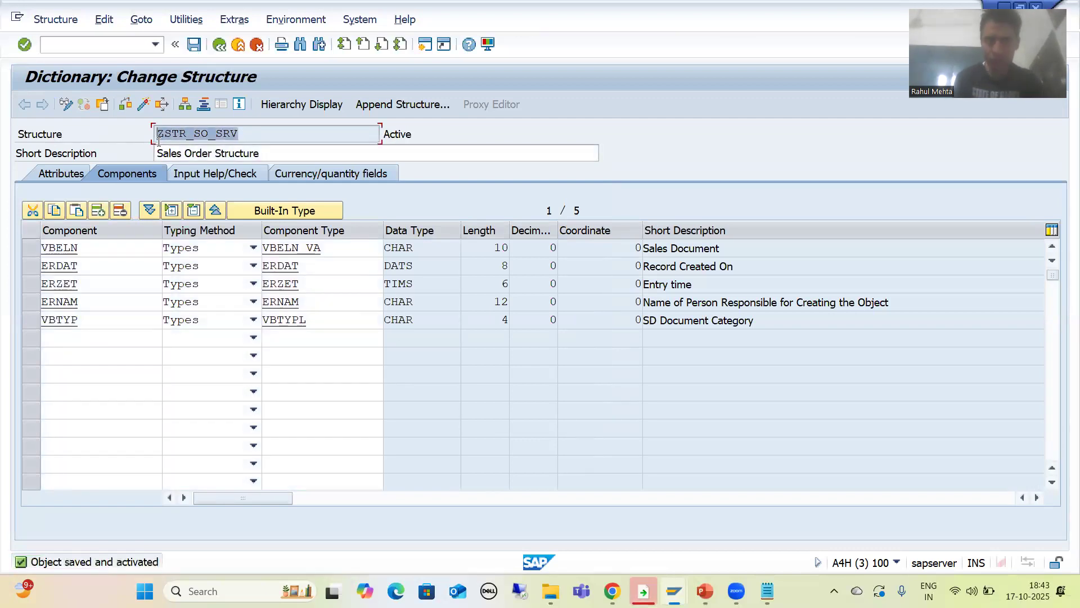
key("alt+Tab")
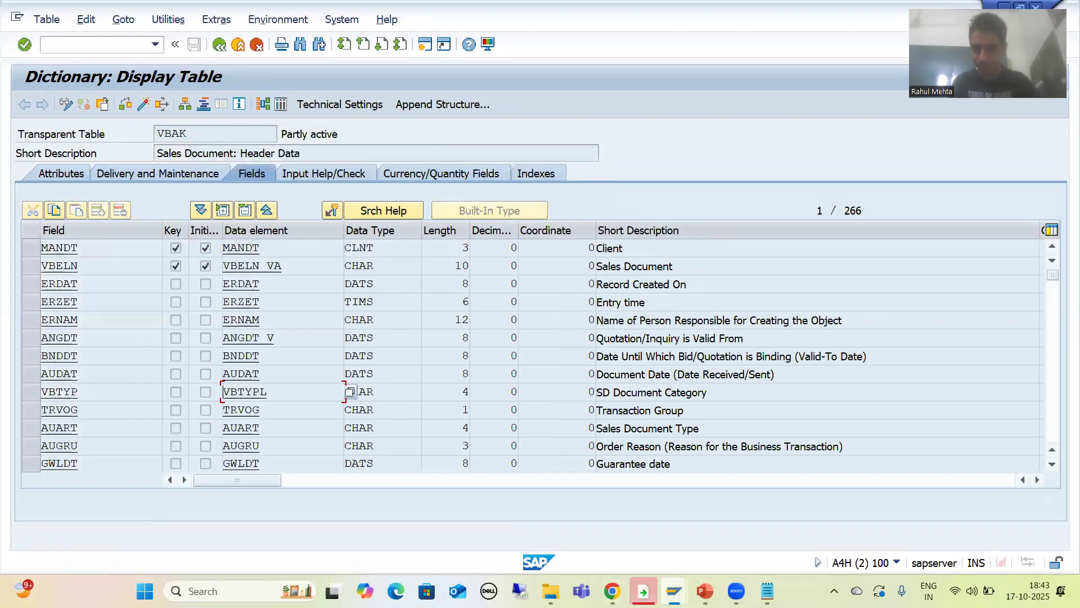
mouse_move(673, 591)
left_click(606, 527)
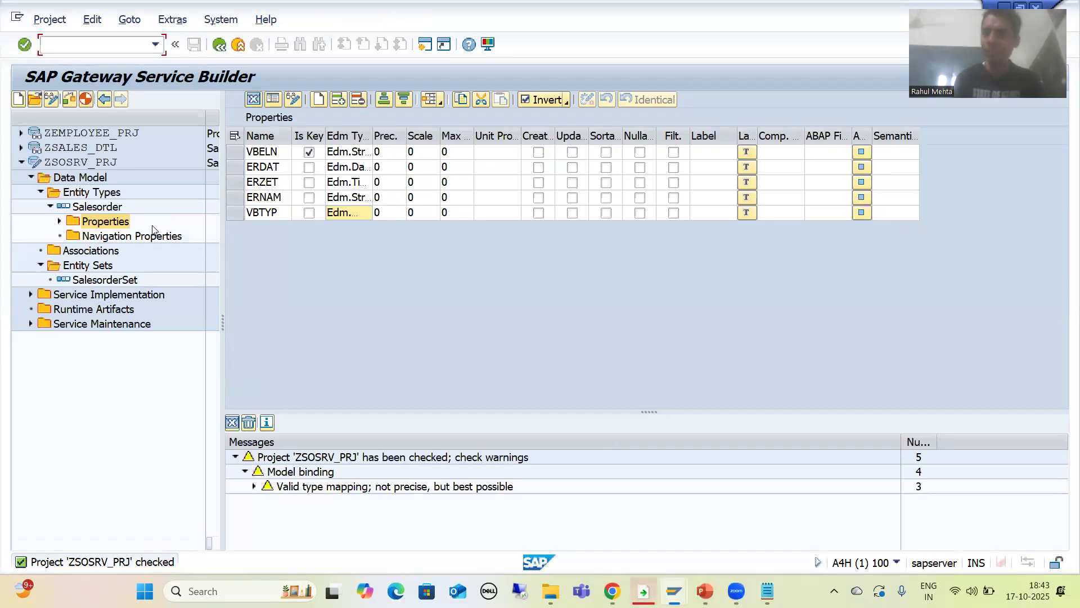
Delete the properties VBELN, ERDAT, ERZET, ERNAM and VBTYP from the Salesorder entity type
left_click(234, 152)
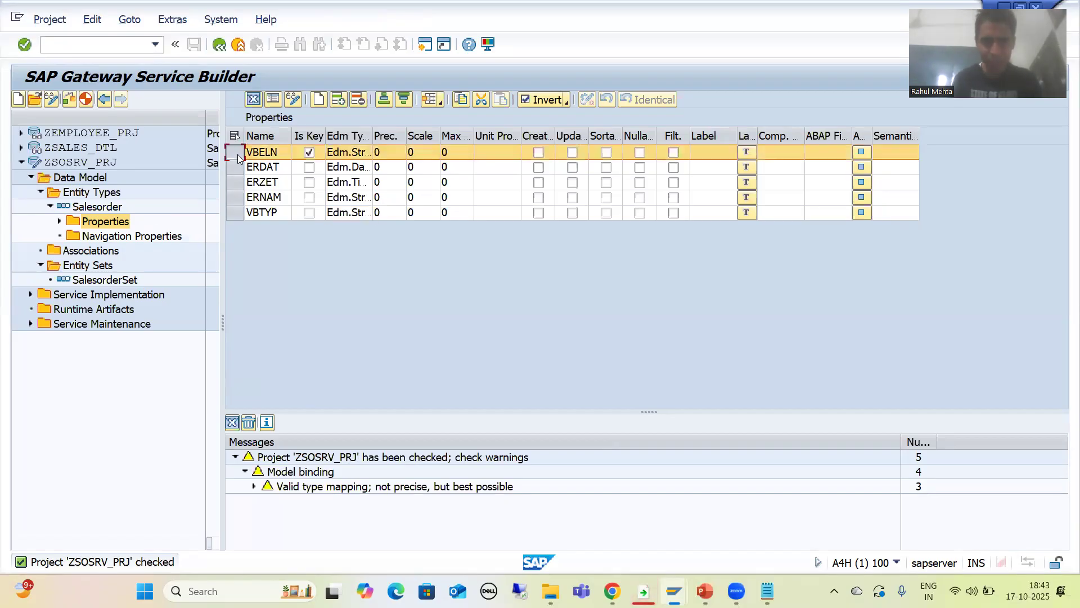
left_click(361, 98)
left_click(361, 98)
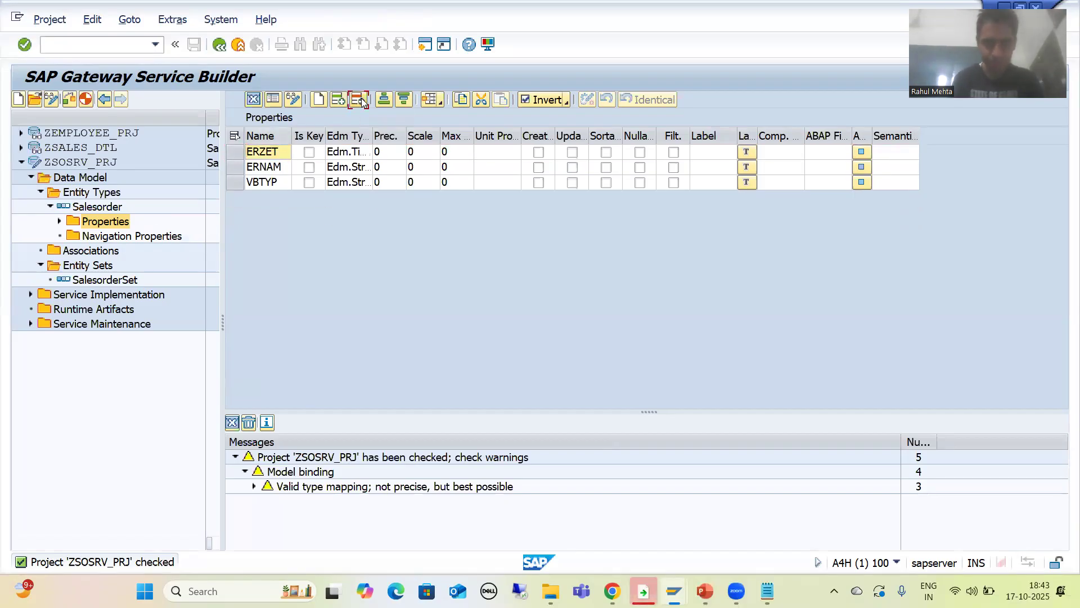
left_click(361, 98)
left_click(361, 98)
left_click(361, 98)
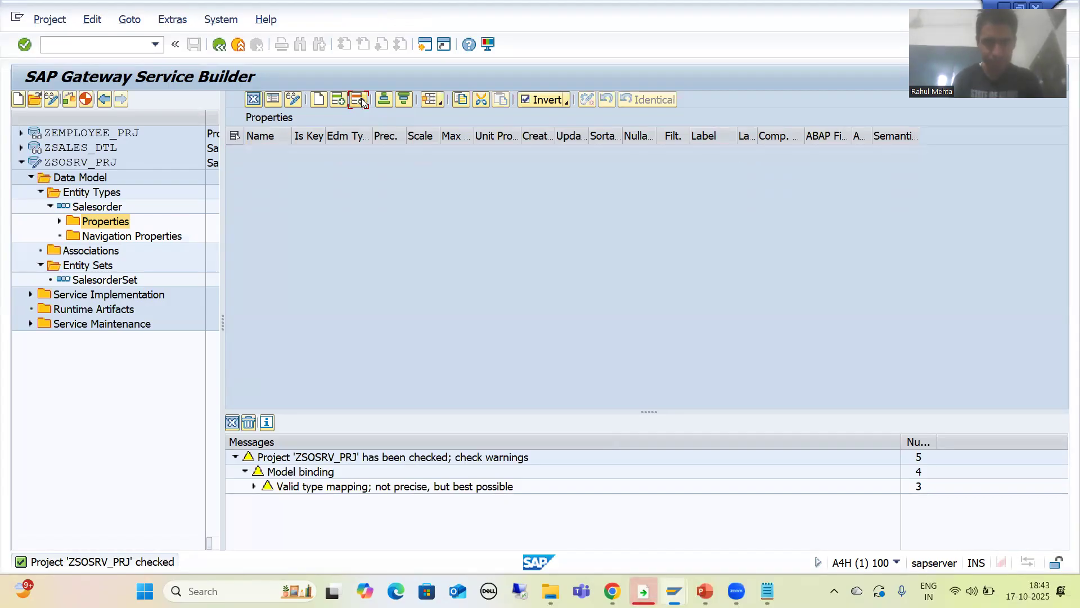
Delete the Salesorder entity type from the ZSOSRV_PRJ data model
left_click(93, 207)
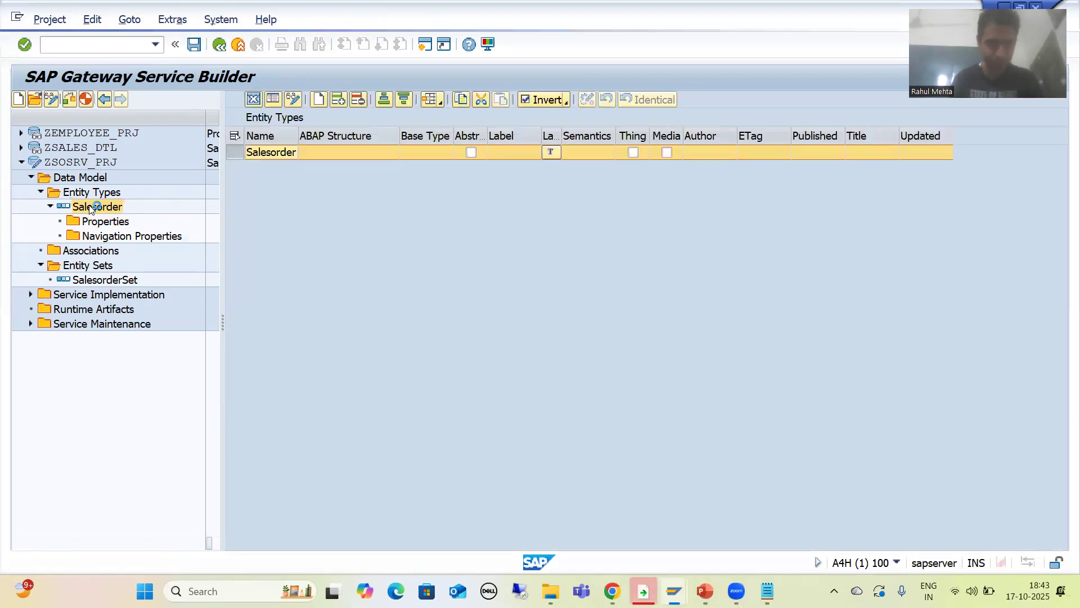
right_click(90, 209)
left_click(115, 310)
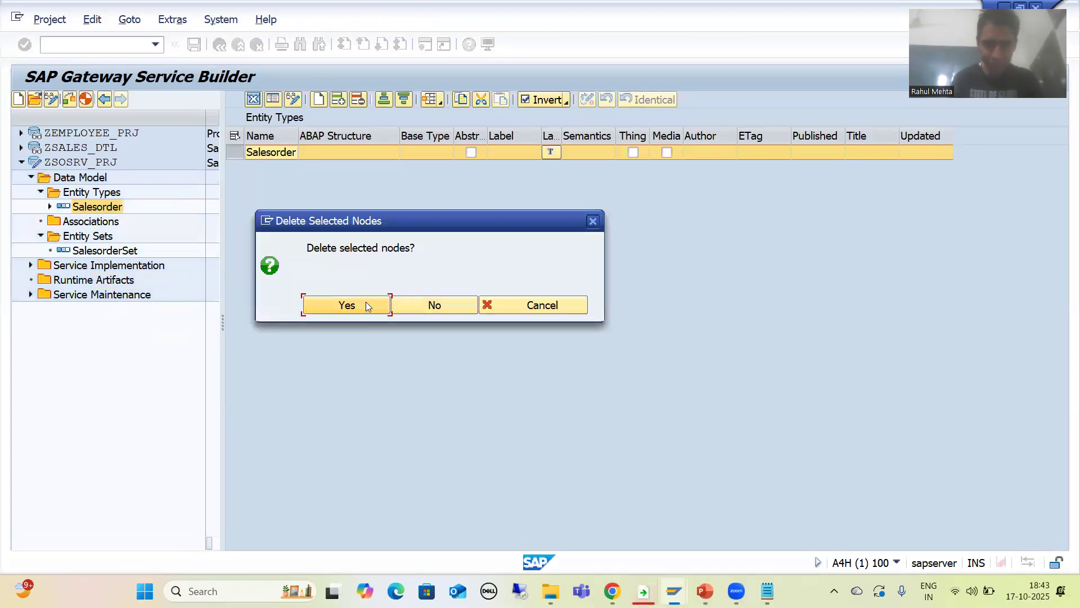
left_click(365, 306)
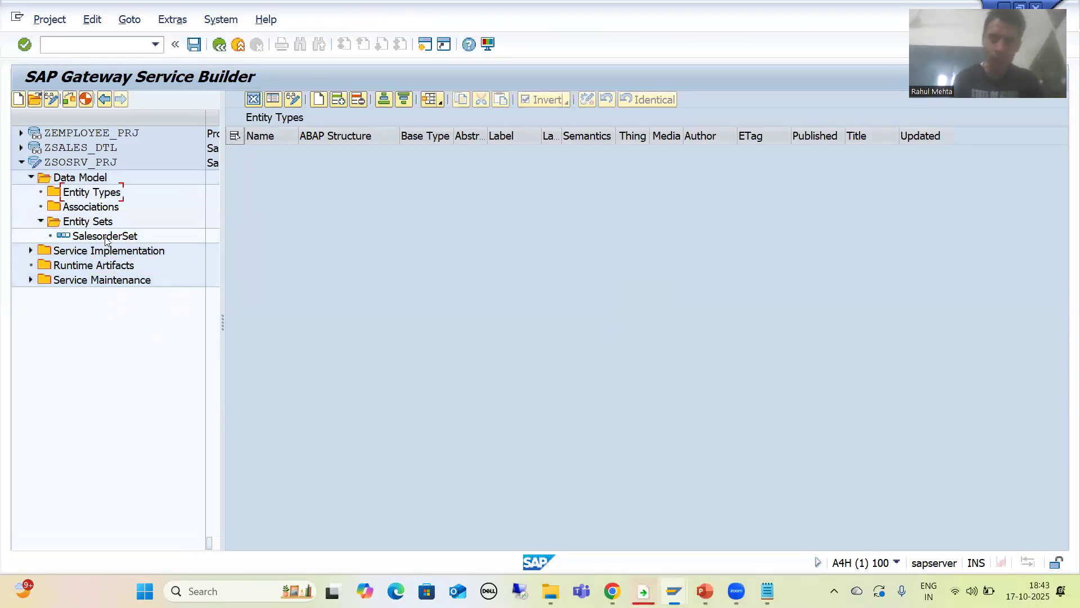
Delete the SalesorderSet entity set from the ZSOSRV_PRJ data model
right_click(107, 240)
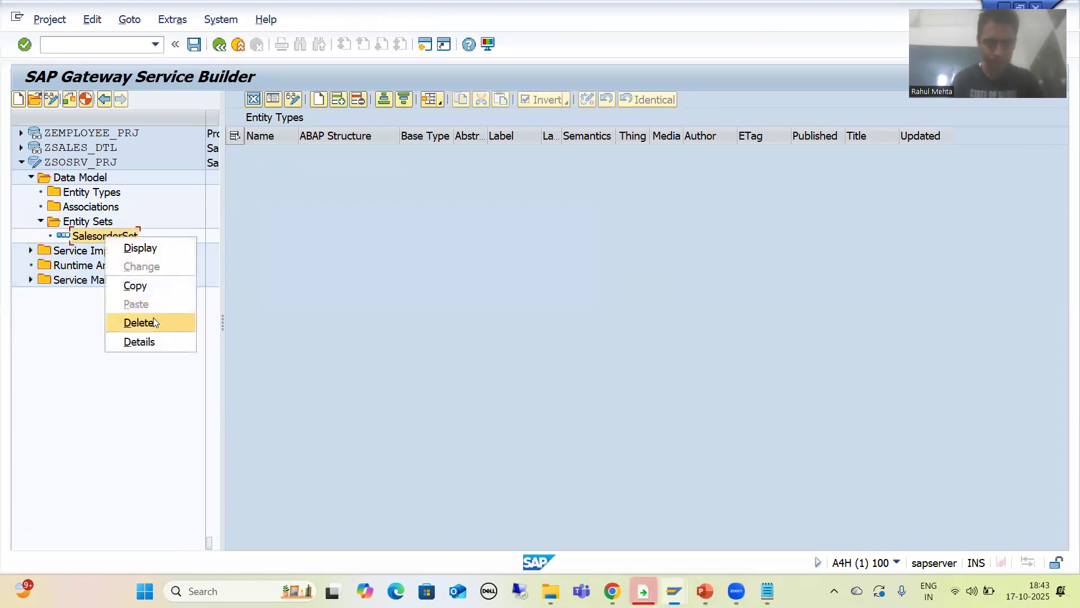
left_click(153, 322)
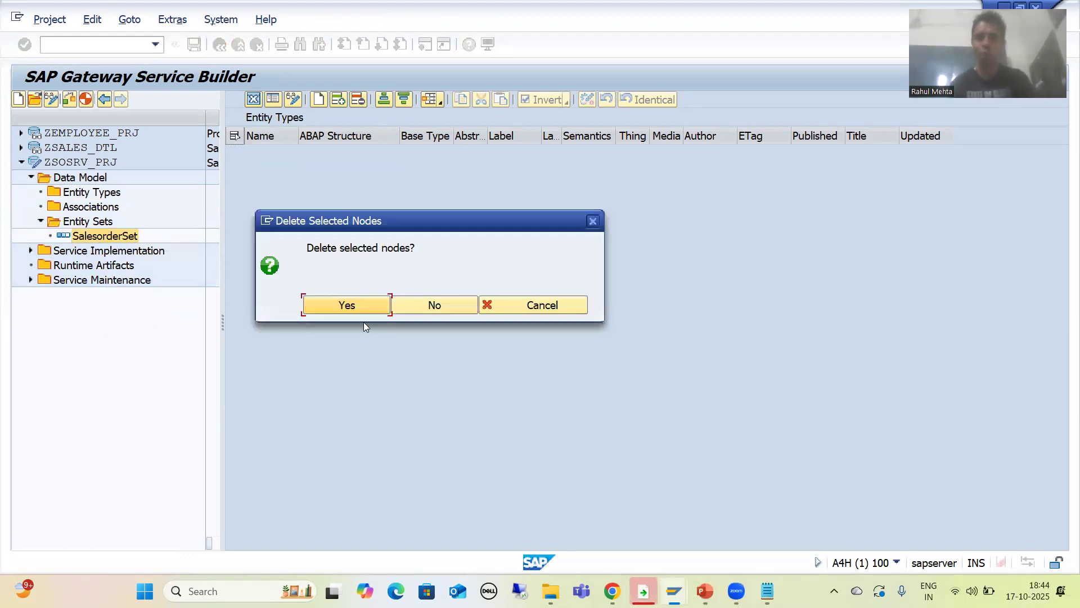
left_click(359, 305)
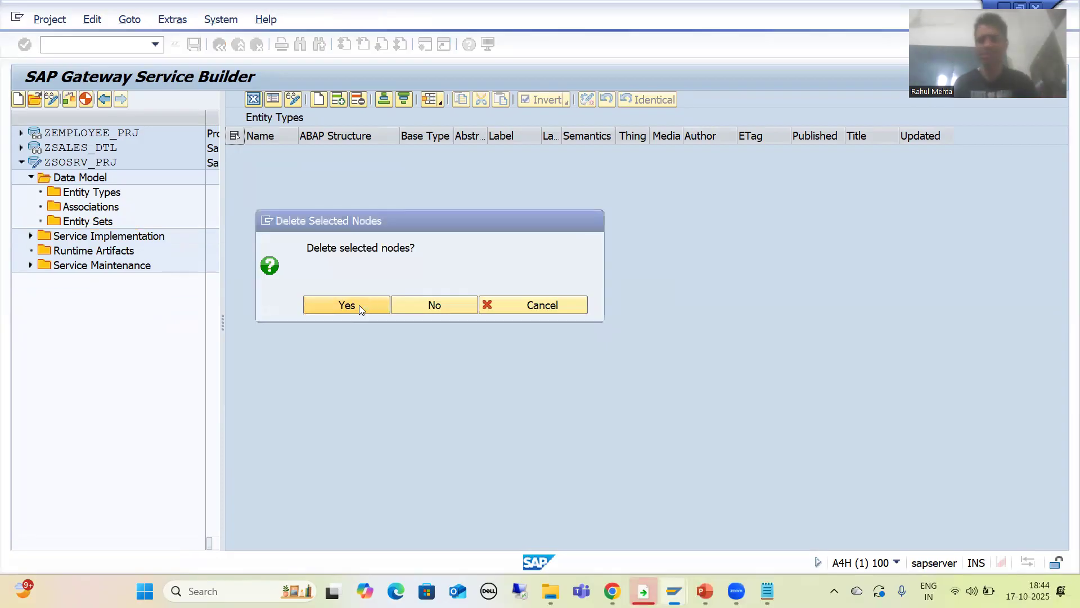
Start importing a DDIC structure into the ZSOSRV_PRJ data model
left_click(77, 178)
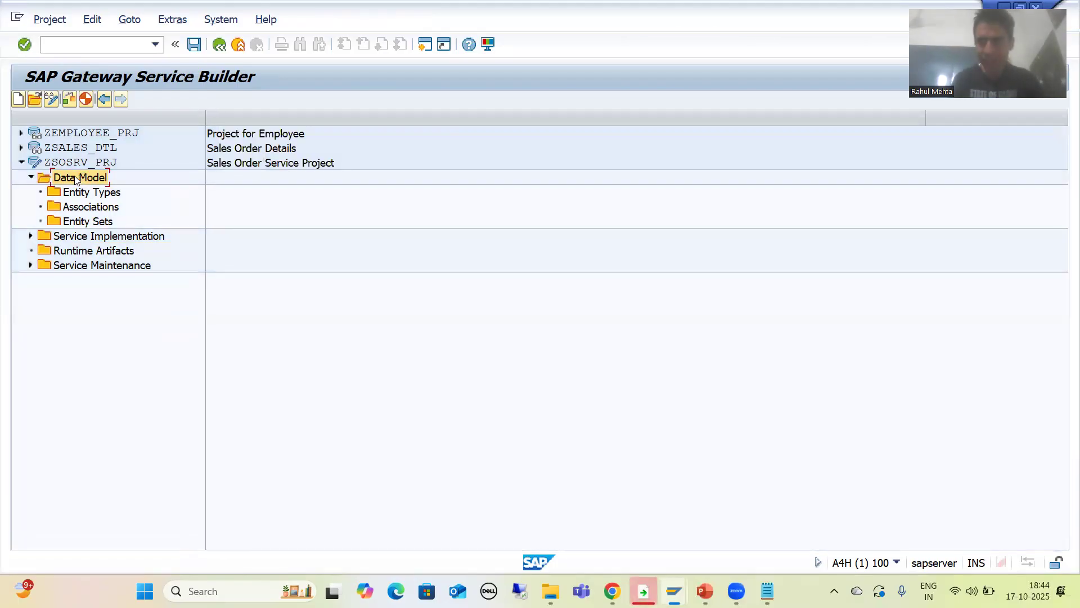
right_click(78, 178)
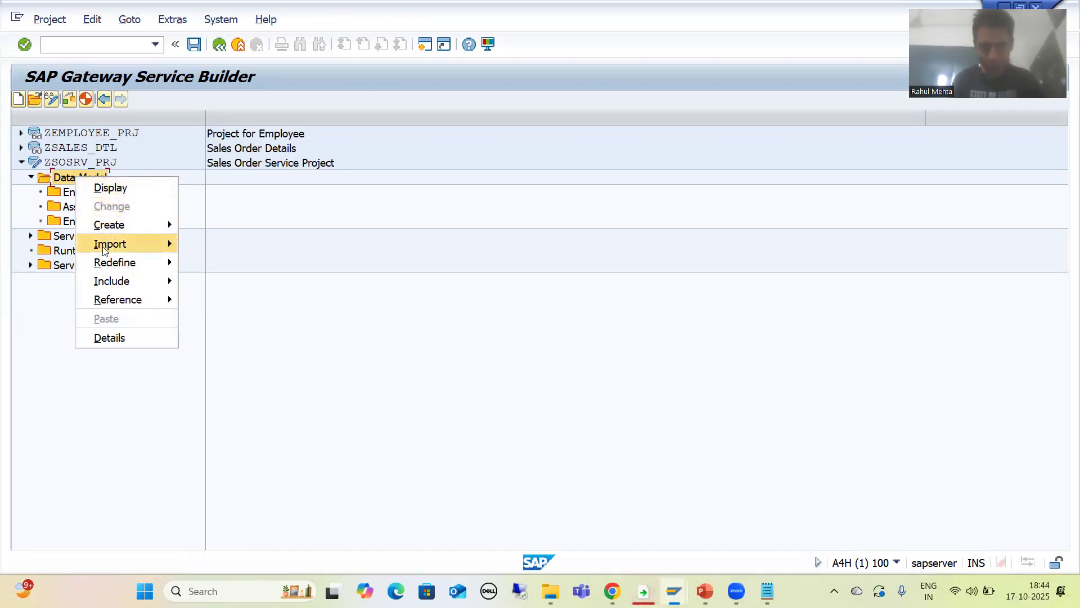
mouse_move(104, 251)
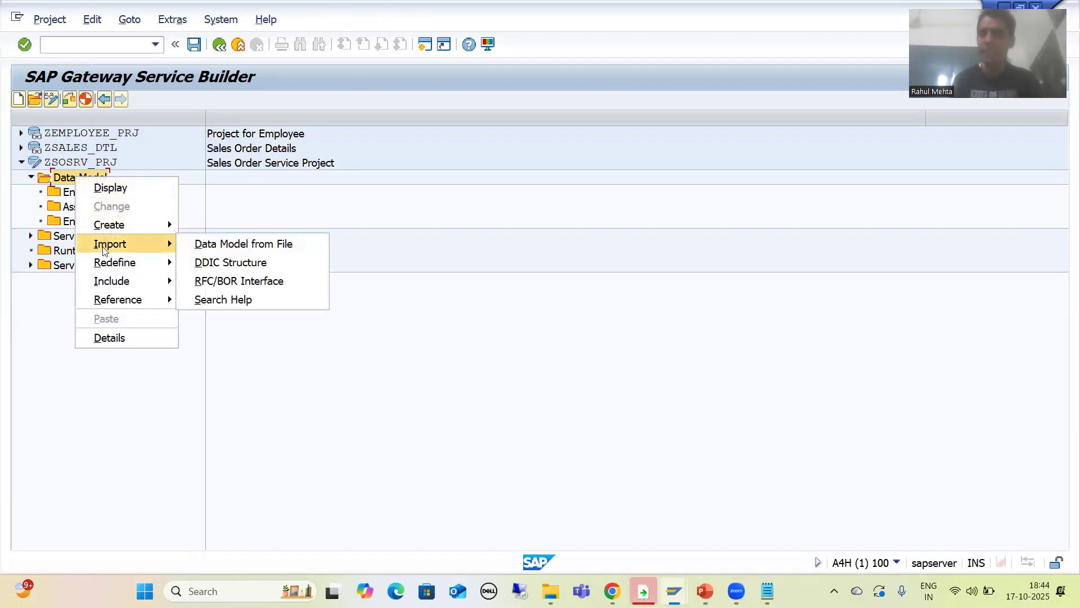
left_click(246, 262)
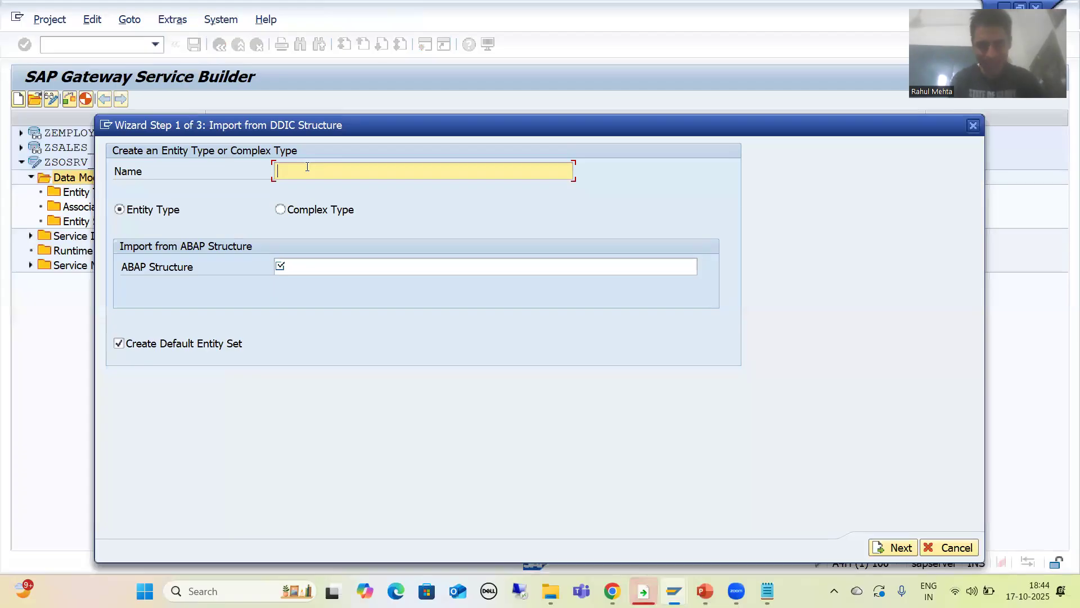
type("ZSTR_SO_SRV")
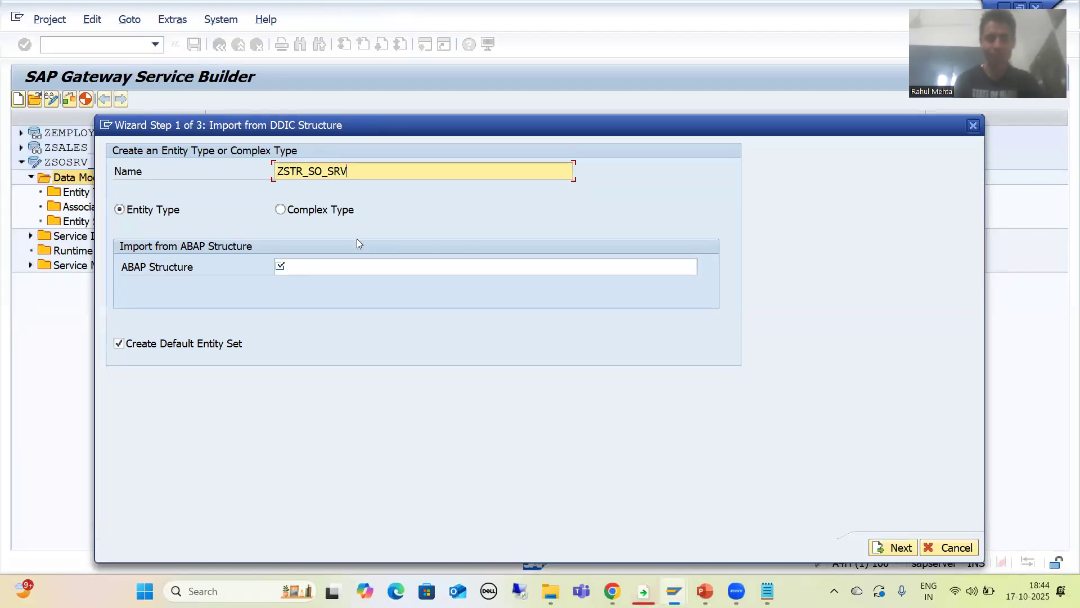
left_click(317, 267)
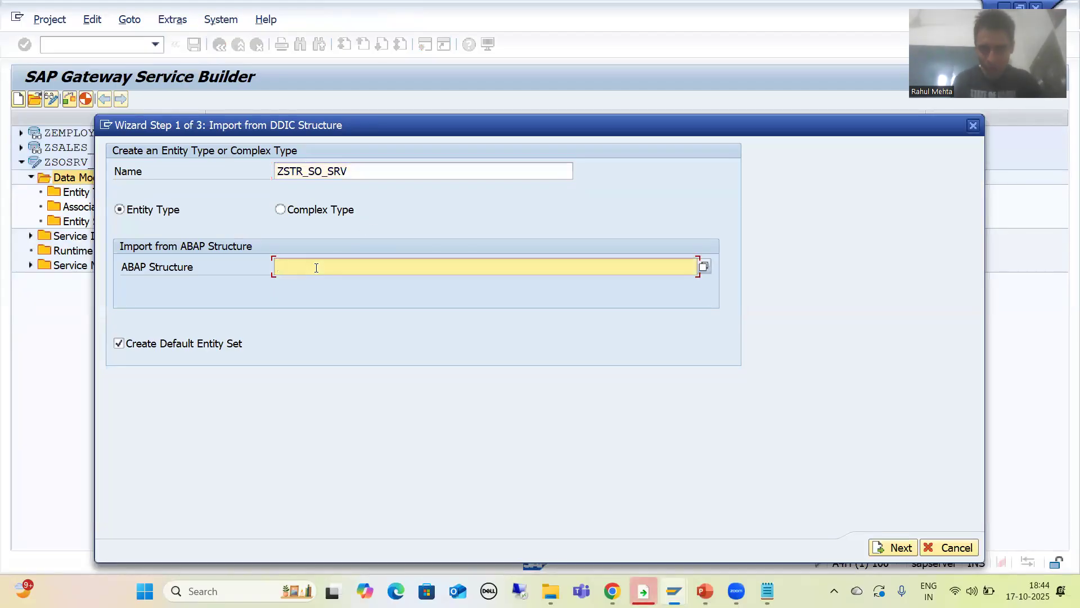
left_click(347, 174)
key("BackSpace")
key("BackSpace")
key("BackSpace")
key("BackSpace")
key("BackSpace")
key("BackSpace")
key("BackSpace")
key("BackSpace")
key("BackSpace")
key("BackSpace")
key("BackSpace")
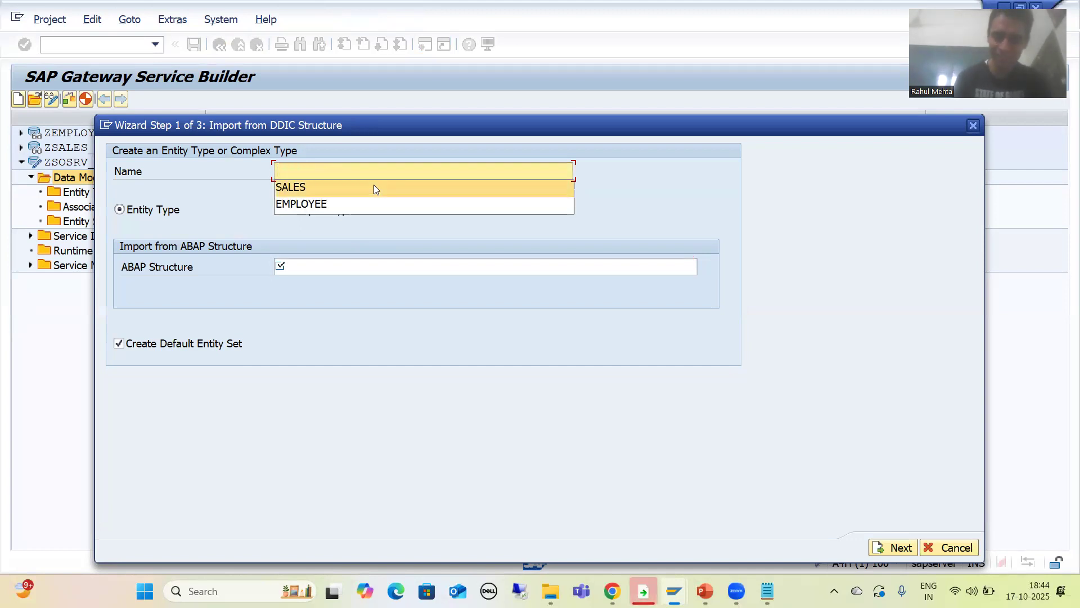
Enter SalesOrder as the name of the entity type in the DDIC import and go to the ABAP structure entry
type("Sale")
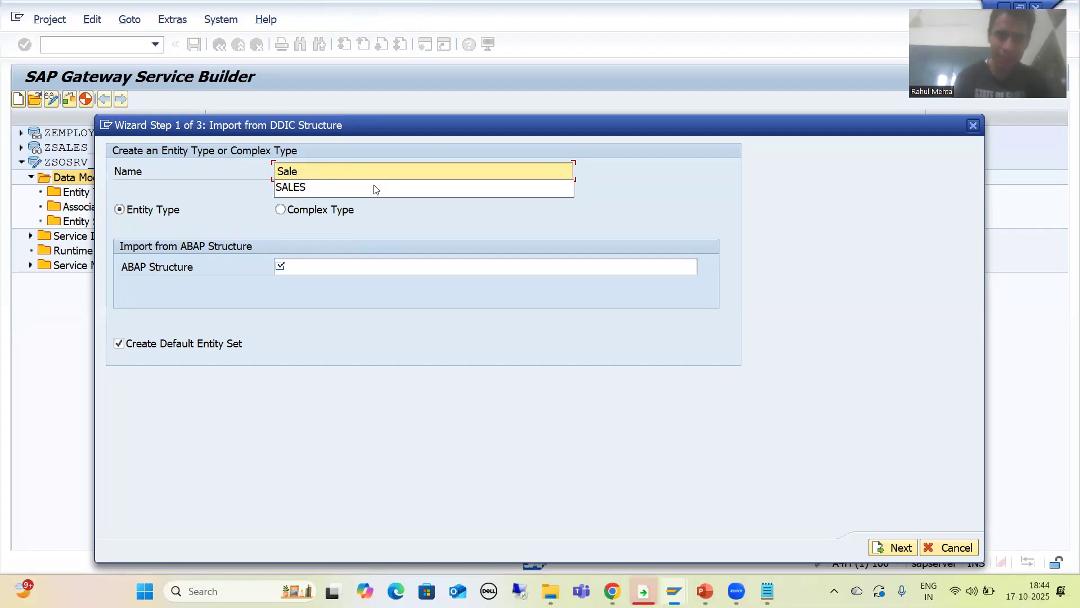
type("sOrder")
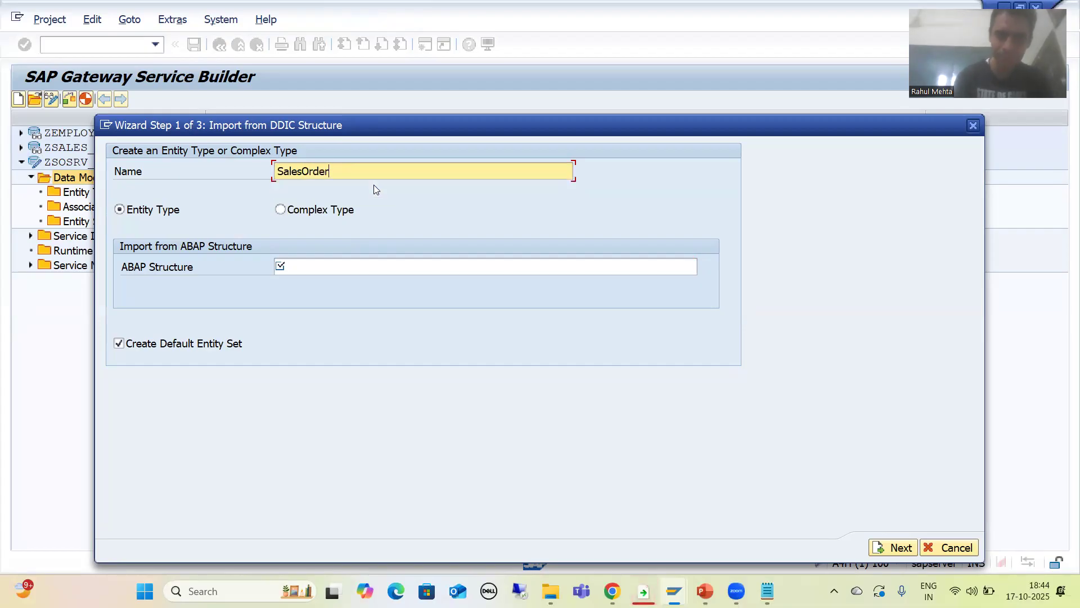
left_click(325, 270)
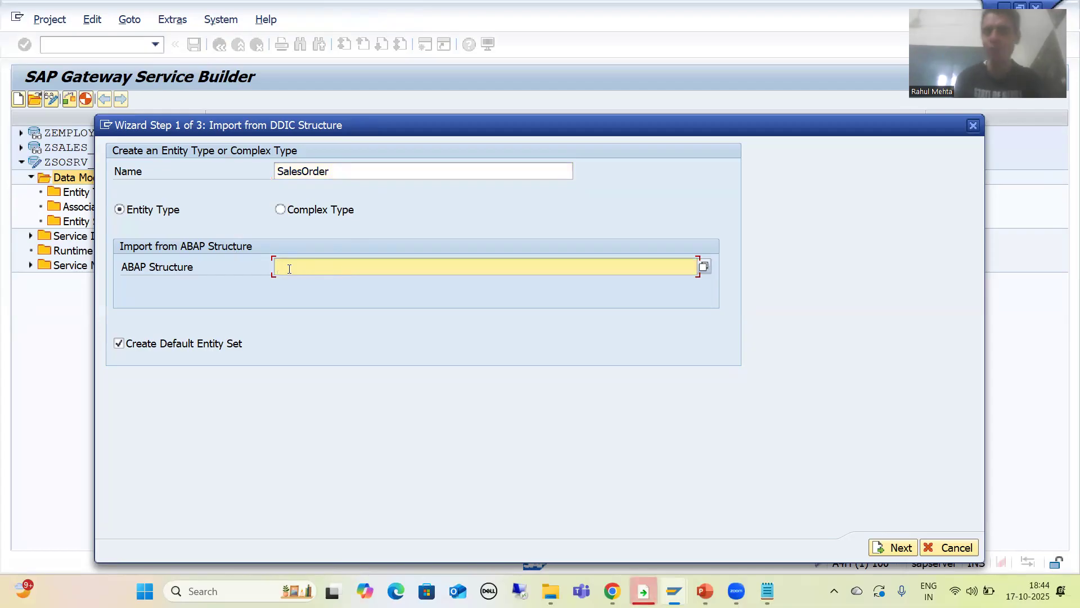
Copy the structure name ZSTR_SO_SRV from its Dictionary window, enter it as the import's ABAP structure, and proceed to the parameter selection
key("alt+Tab")
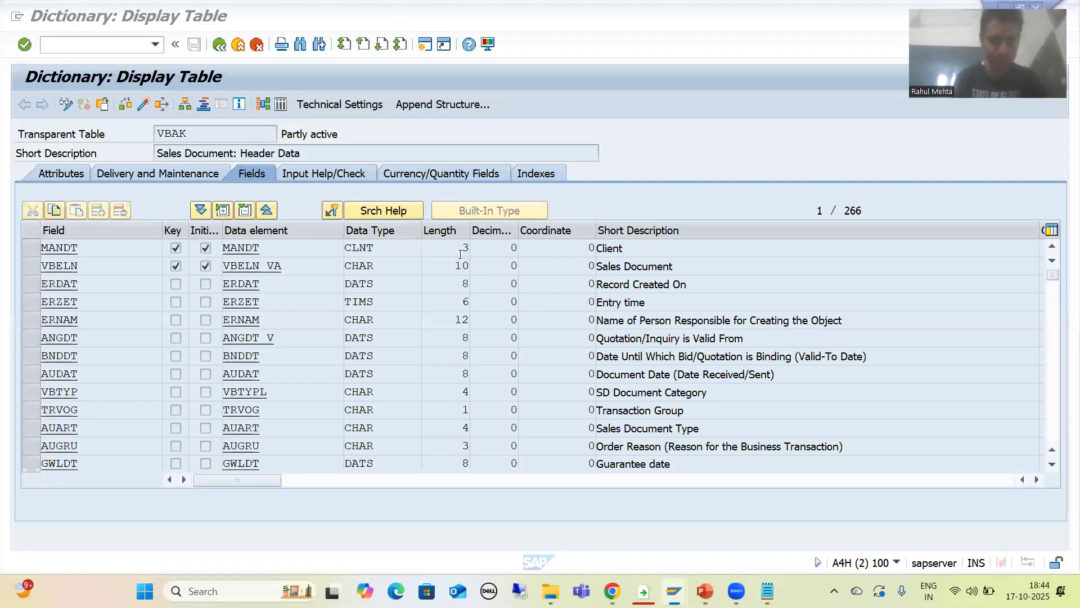
key("alt+Tab")
mouse_move(674, 590)
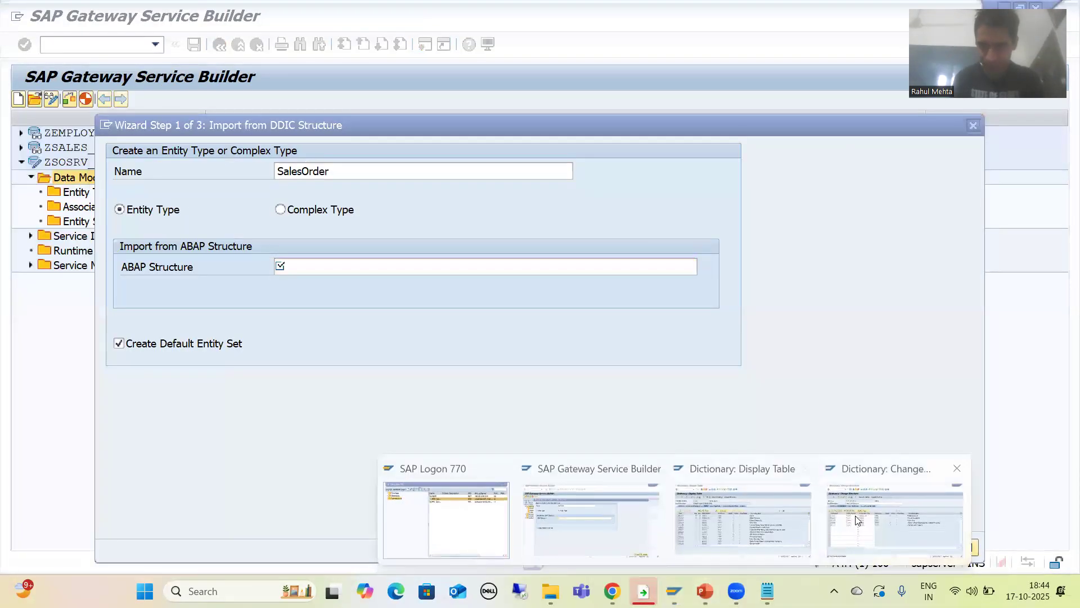
left_click(886, 497)
left_click_drag(246, 133, 157, 135)
key("ctrl+c")
key("alt+Tab")
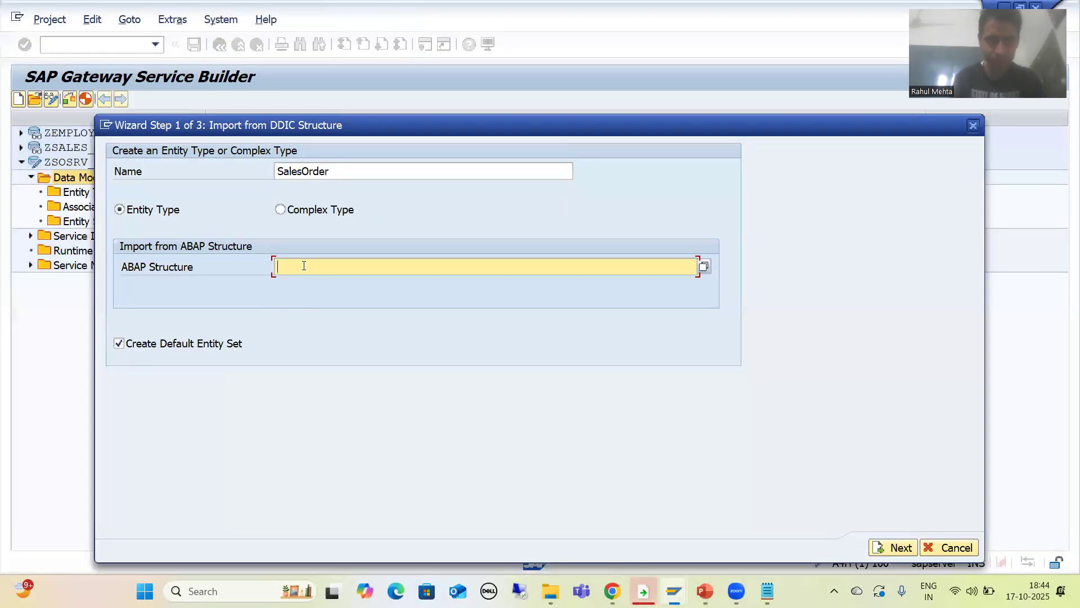
key("ctrl+v")
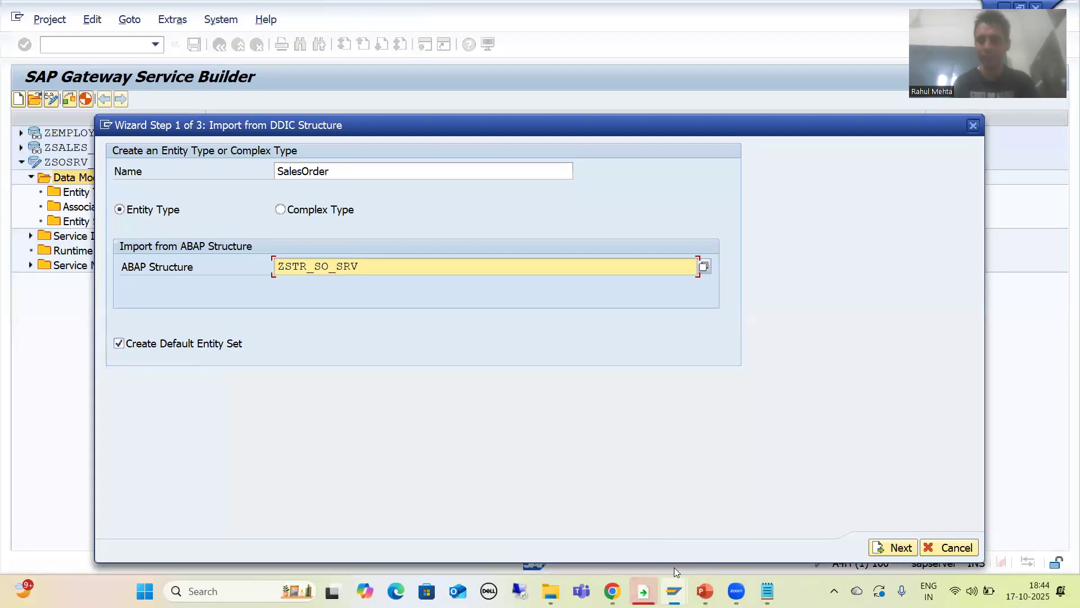
left_click(879, 549)
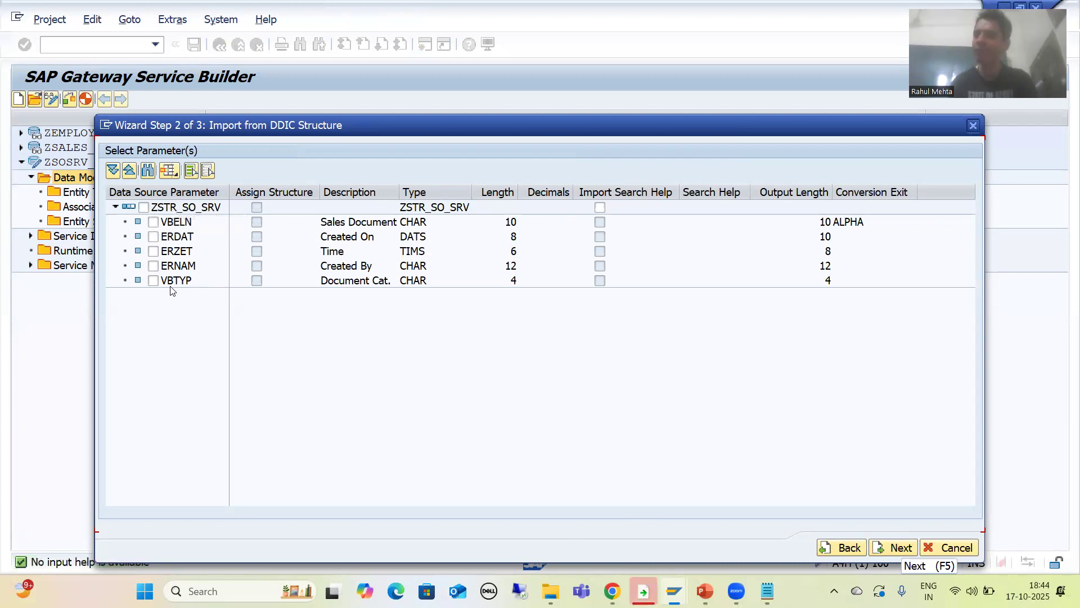
Import all fields of ZSTR_SO_SRV into the SalesOrder entity type with Vbeln as key, and save the project
left_click(143, 207)
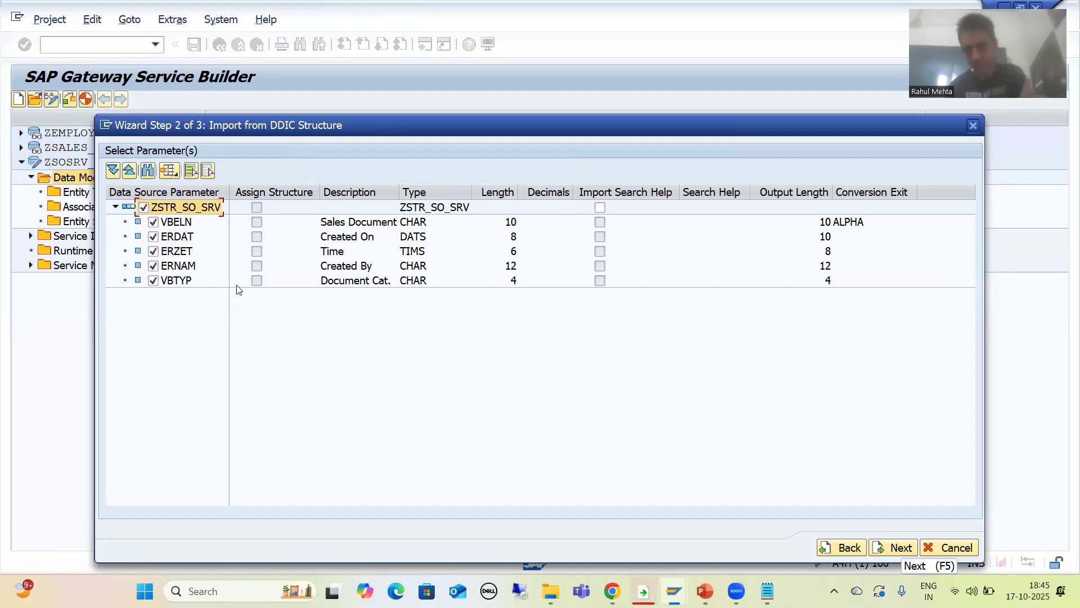
left_click(892, 550)
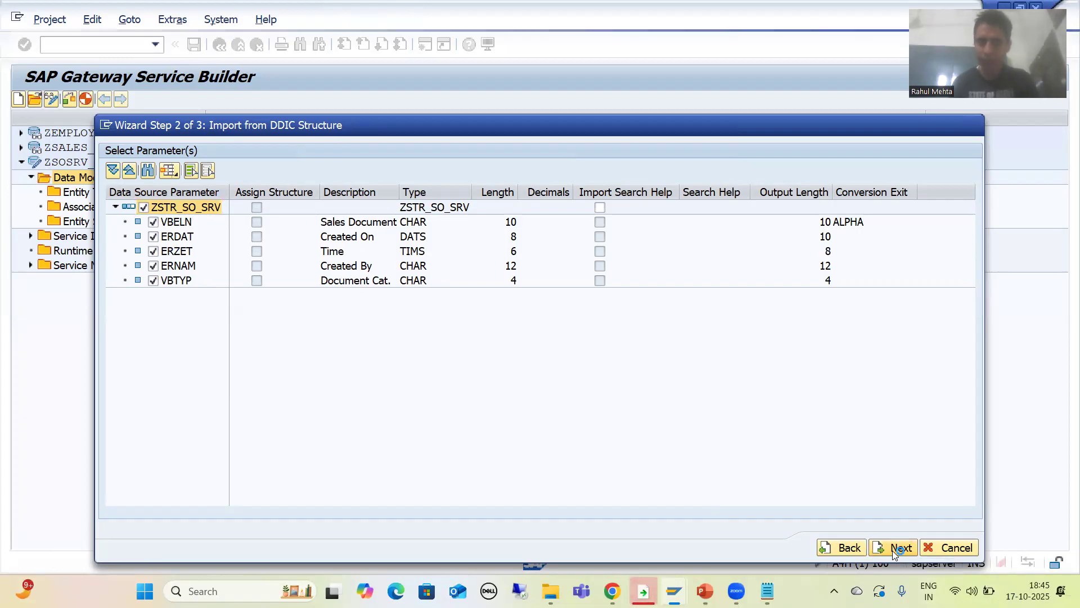
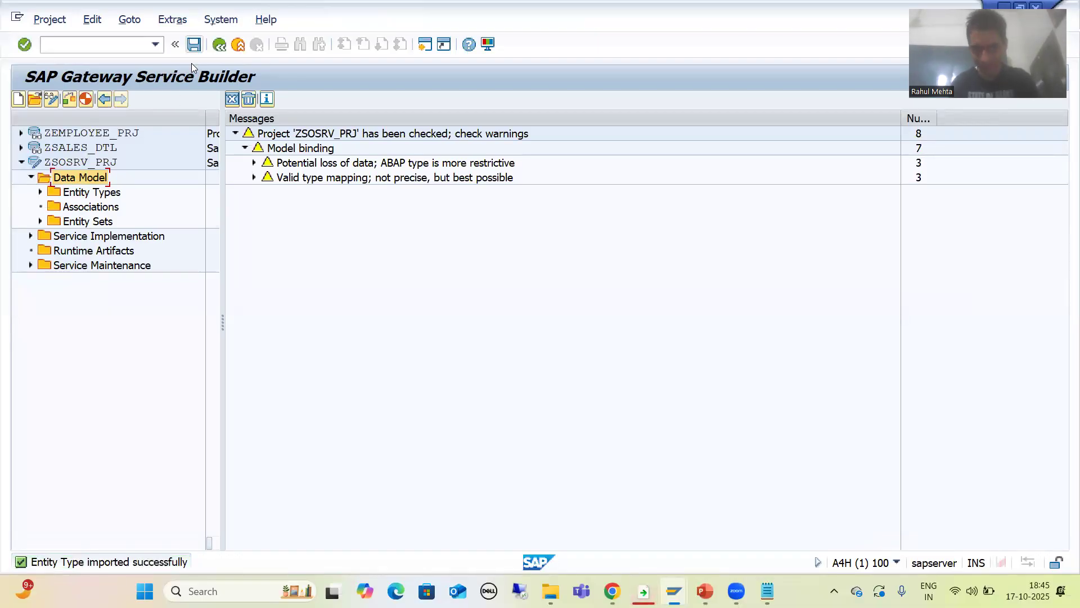
key("ctrl+F4")
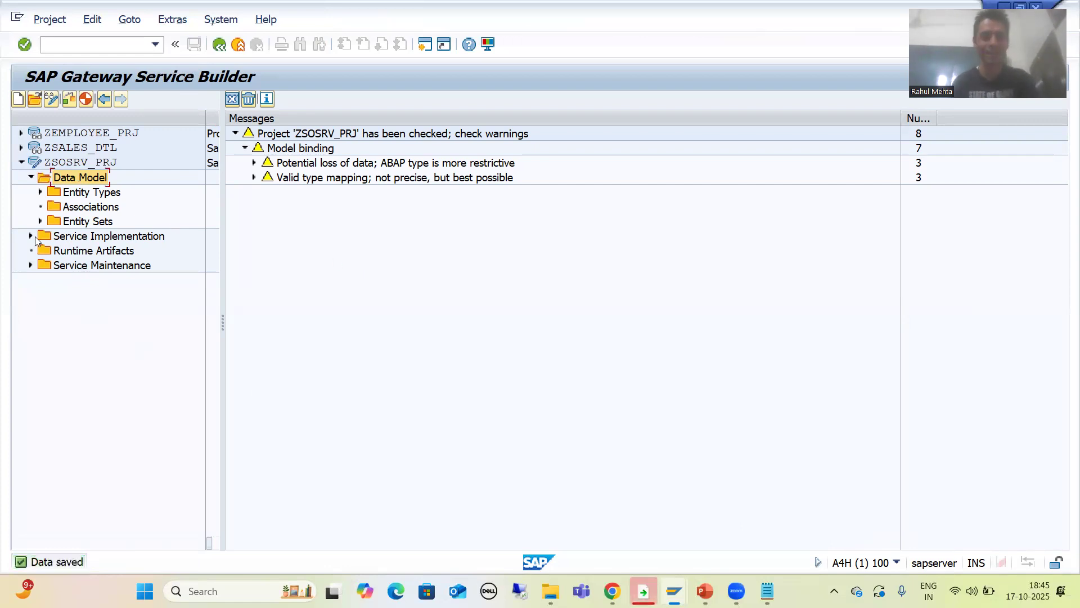
Display the properties of the SalesOrder entity type and widen the Label column to read the full labels
left_click(40, 192)
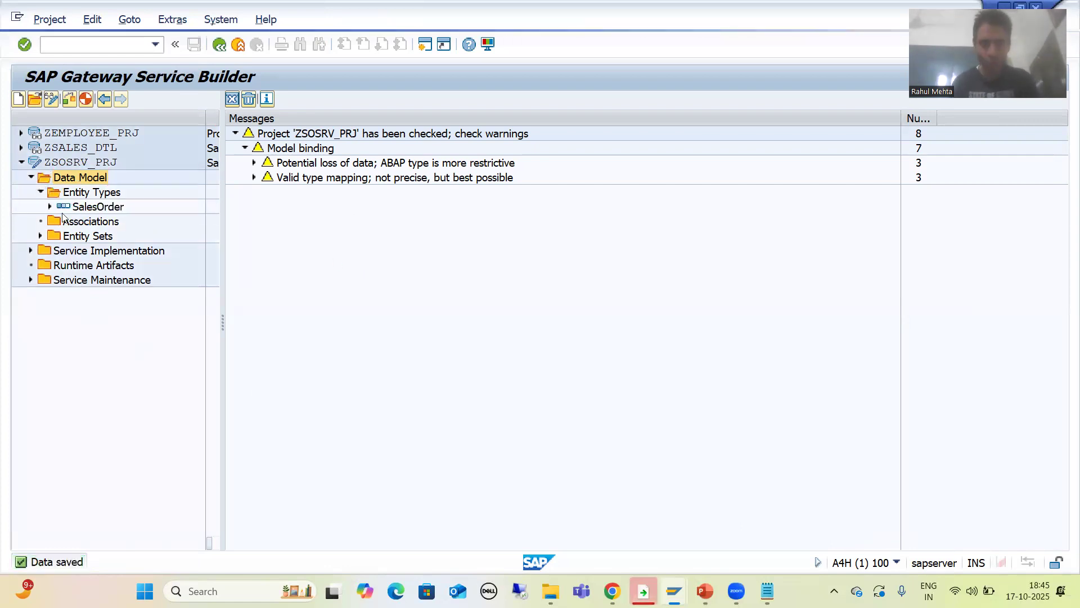
left_click(50, 206)
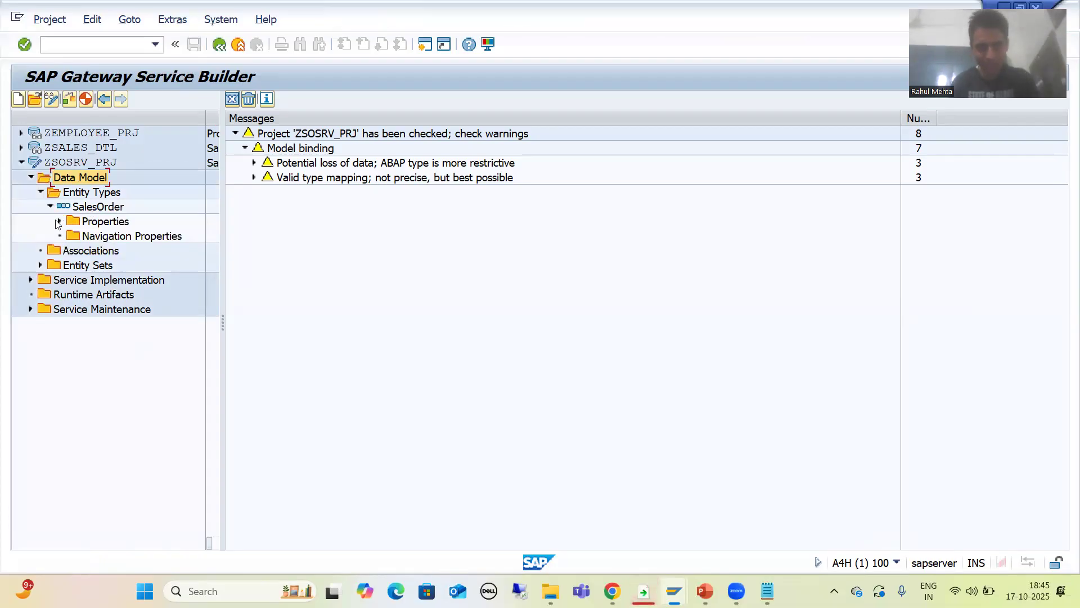
double_click(97, 223)
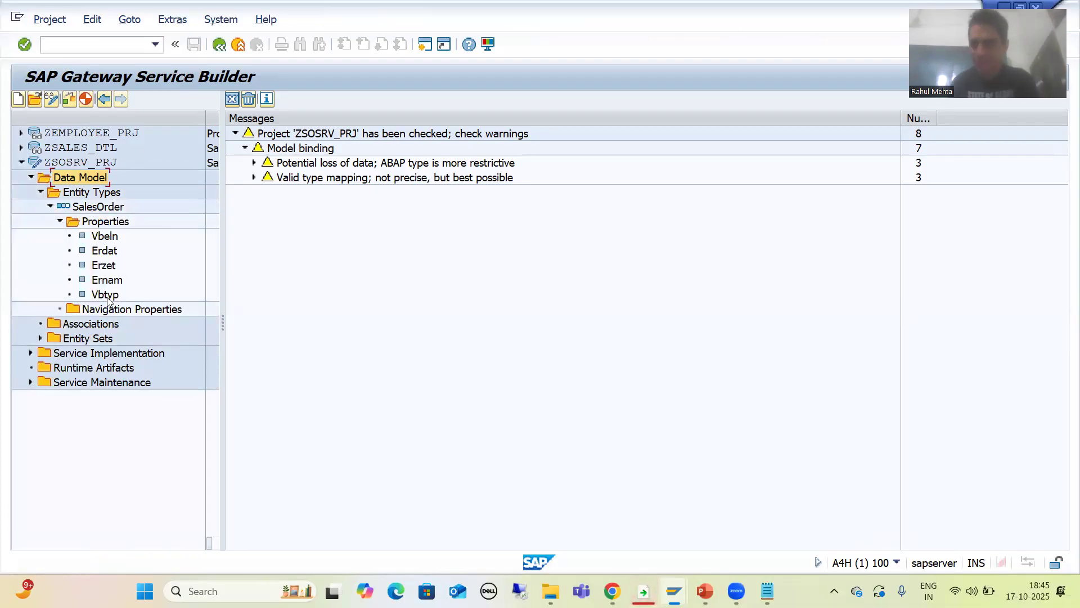
left_click(113, 222)
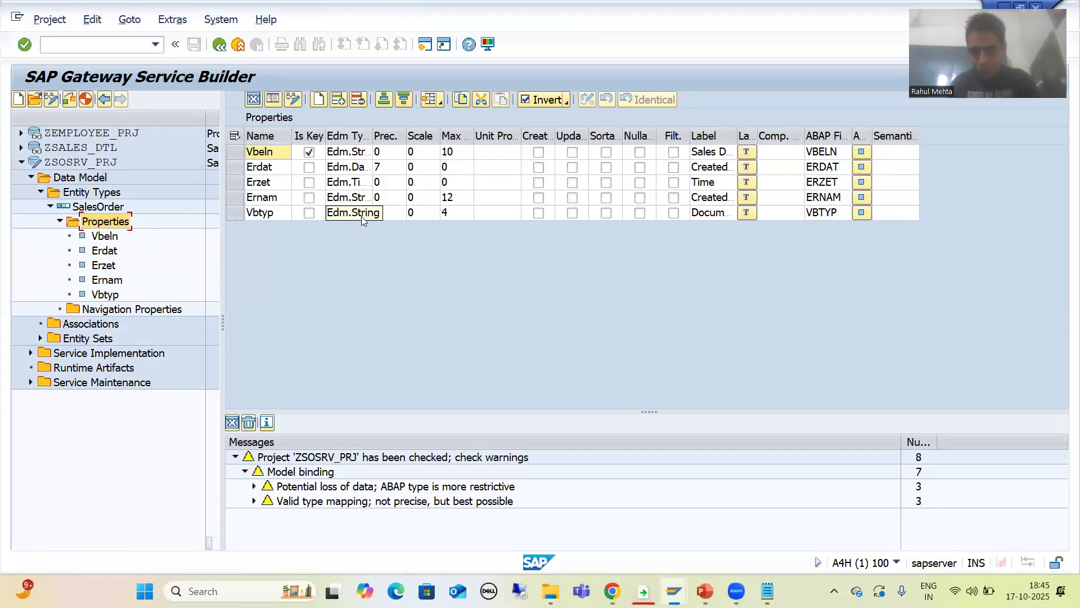
left_click_drag(738, 135, 816, 146)
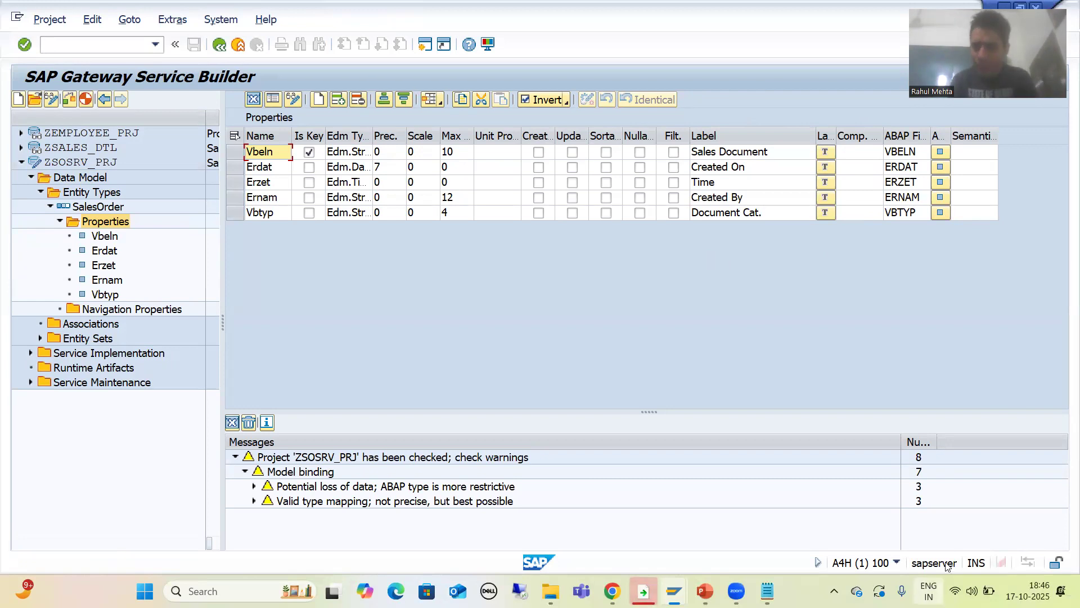
Check the data elements of table VBAK in the Dictionary window against the entity properties, and return to the Service Builder
mouse_move(643, 591)
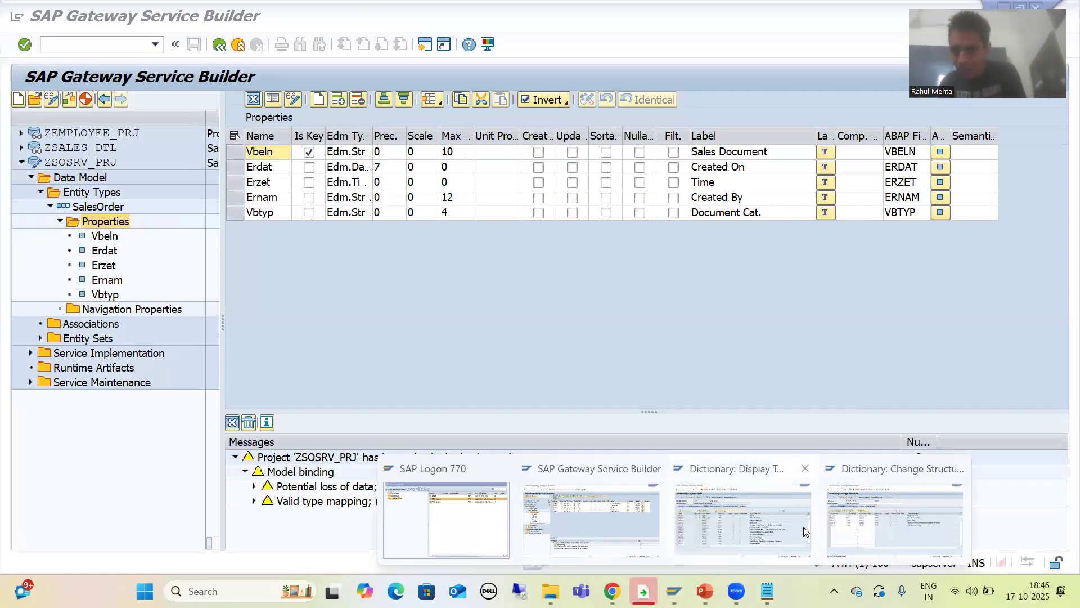
left_click(744, 536)
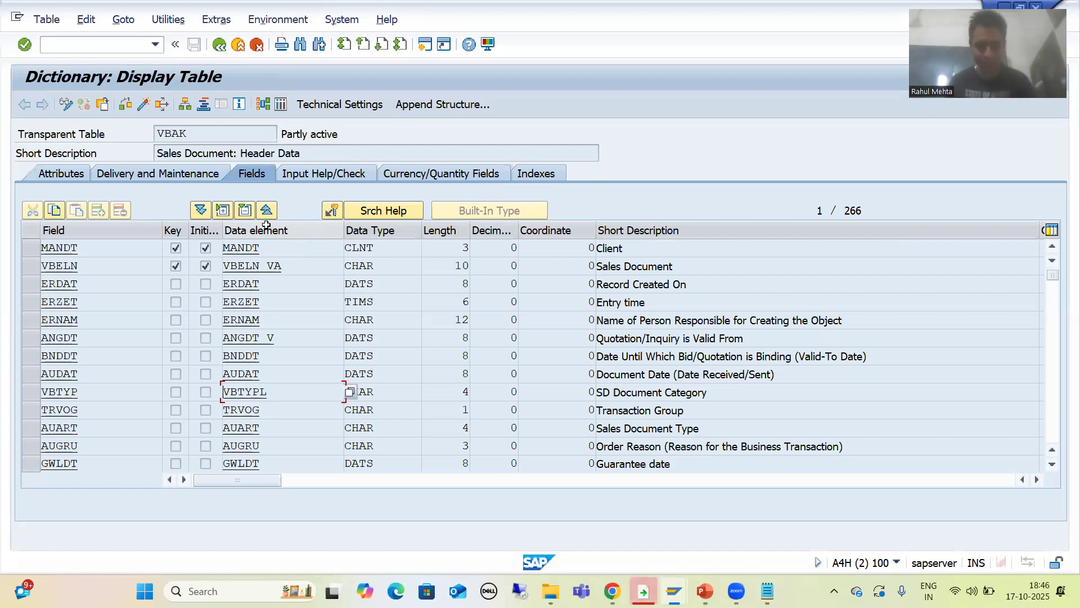
key("alt+Tab")
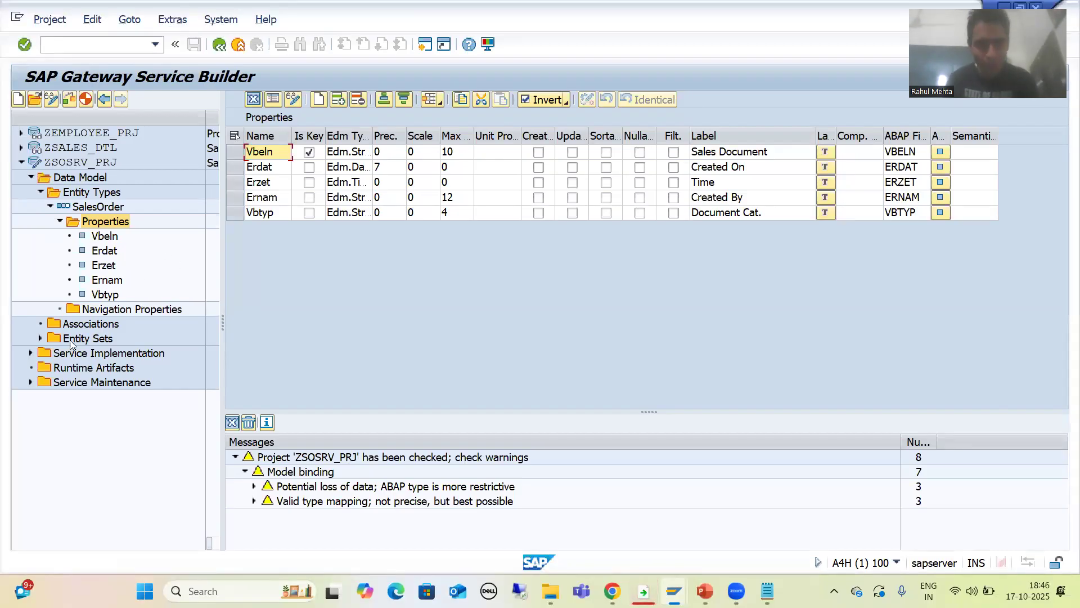
Display the SalesOrderSet entity set's details and review them alongside the fields of Dictionary table VBAK
left_click(39, 338)
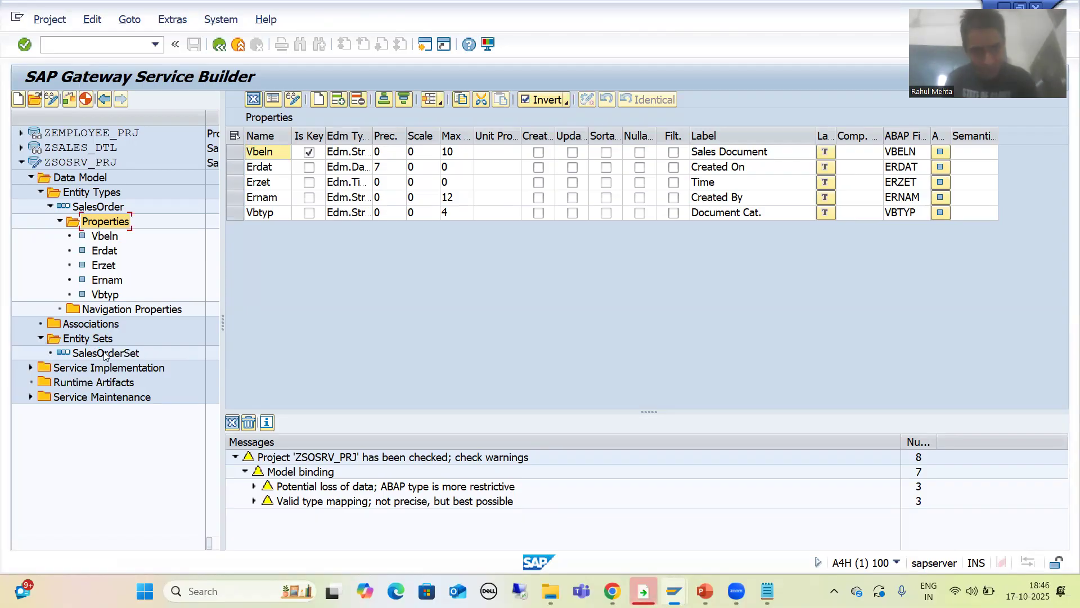
left_click(107, 353)
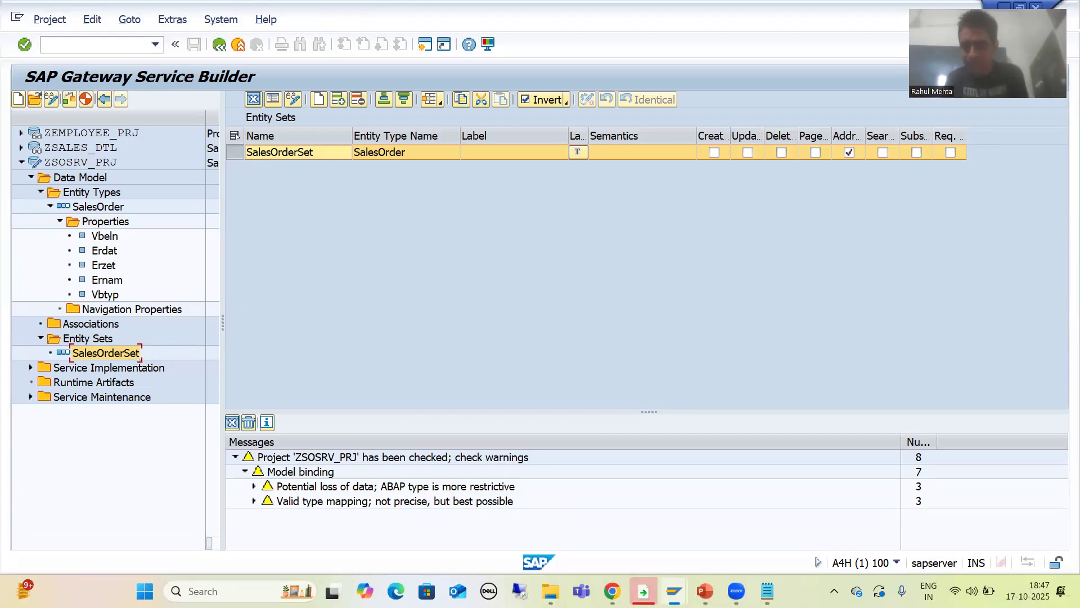
mouse_move(674, 591)
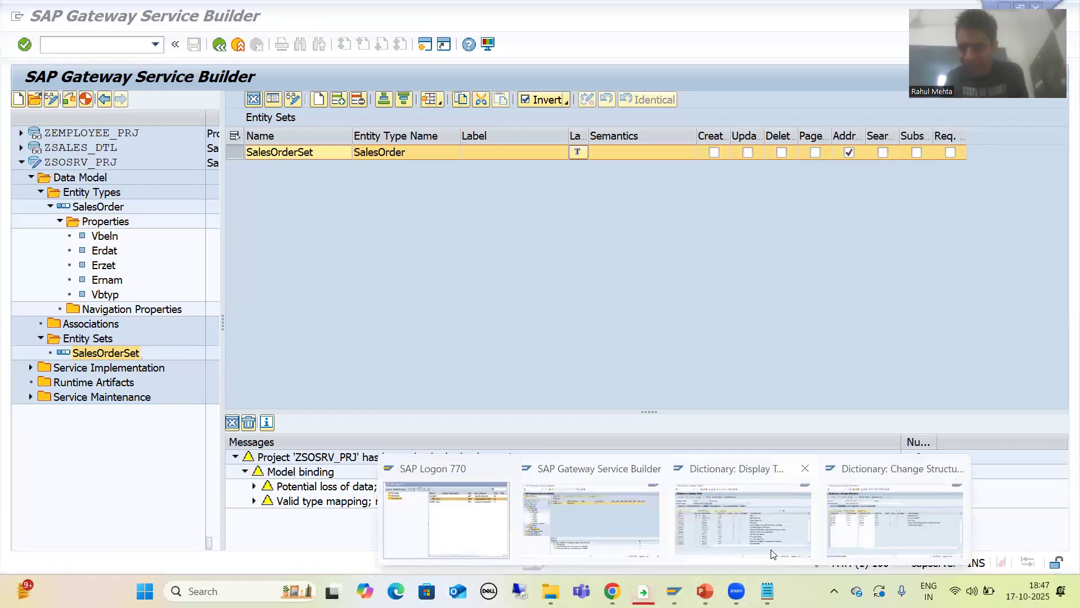
left_click(761, 529)
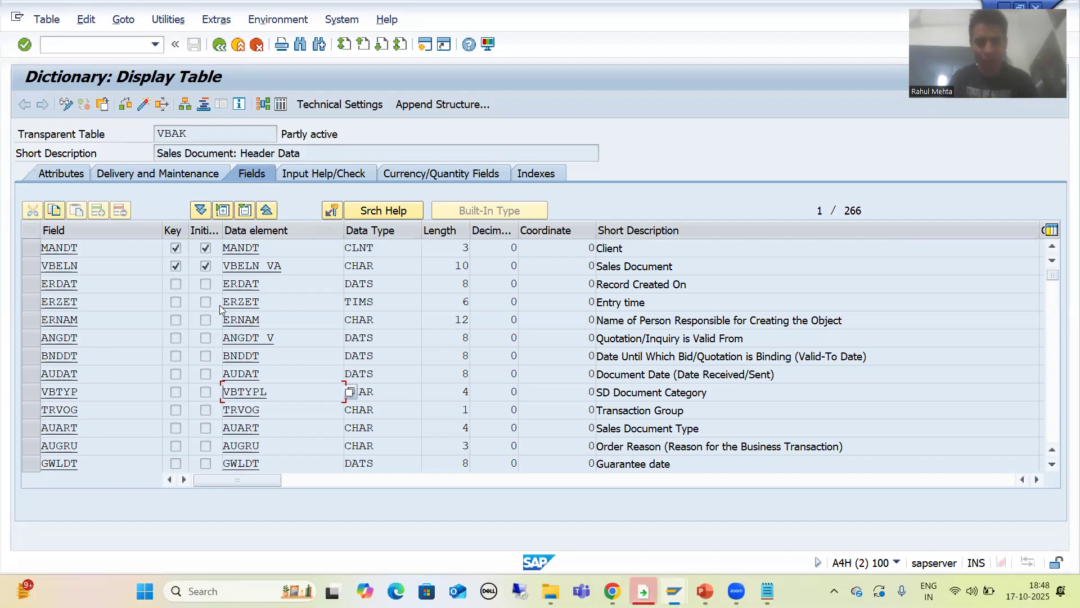
key("alt+Tab")
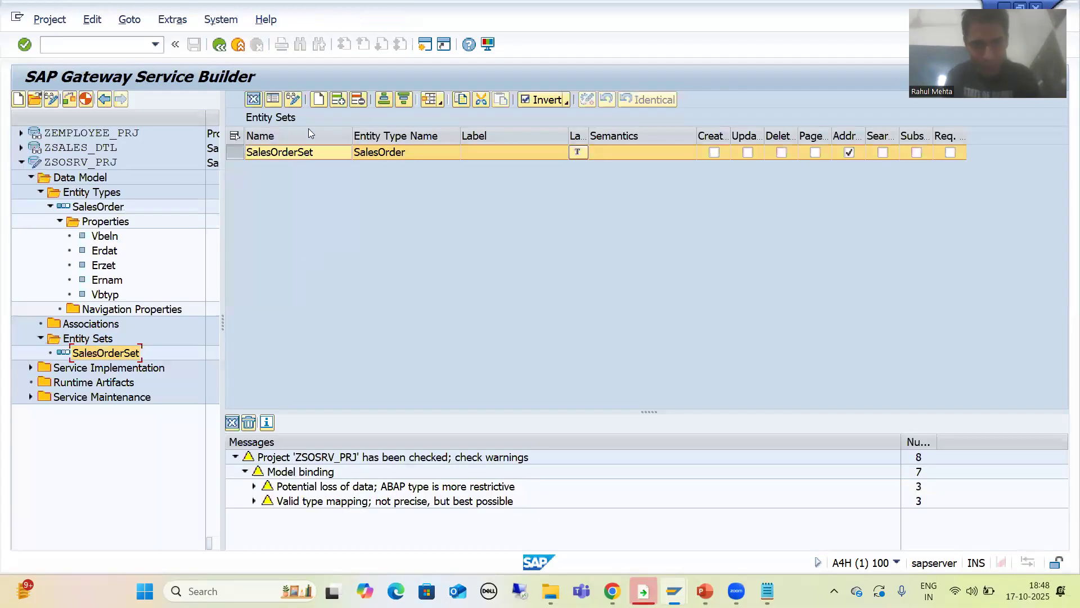